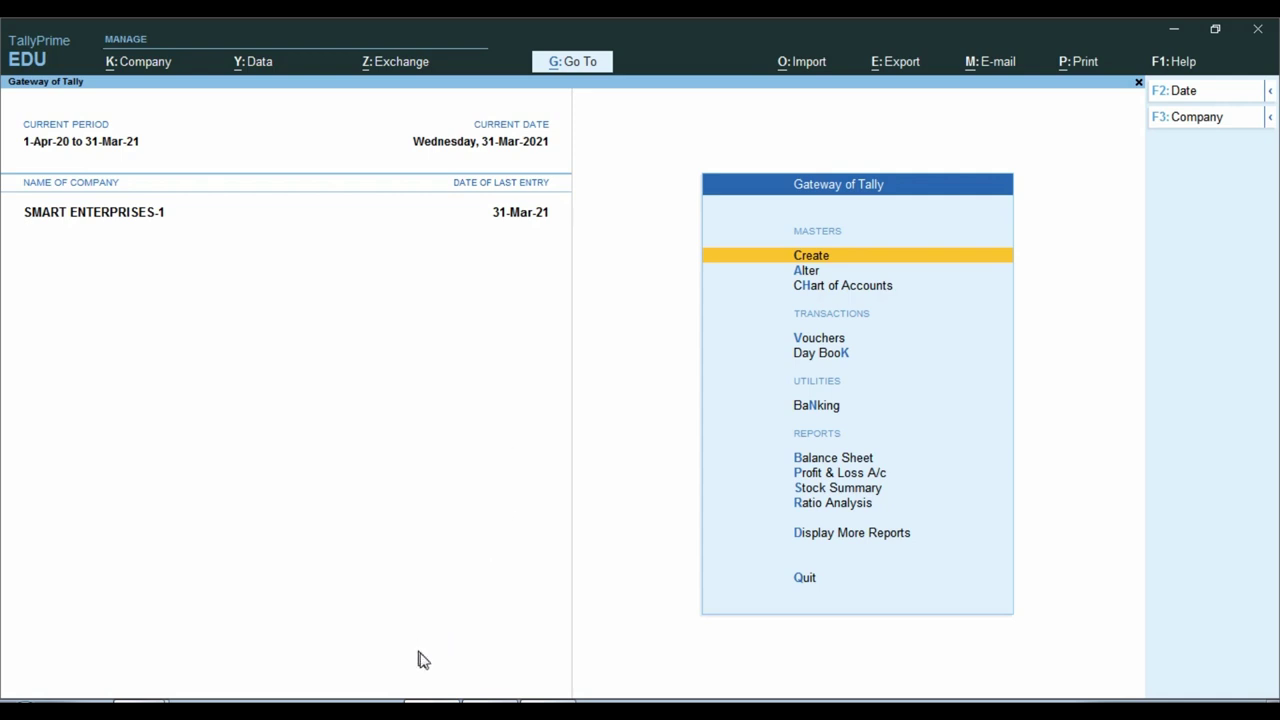
# - Switch to Windows Photo Viewer and examine the account heading on the handwritten party ledger statement
pyautogui.click(485, 702)
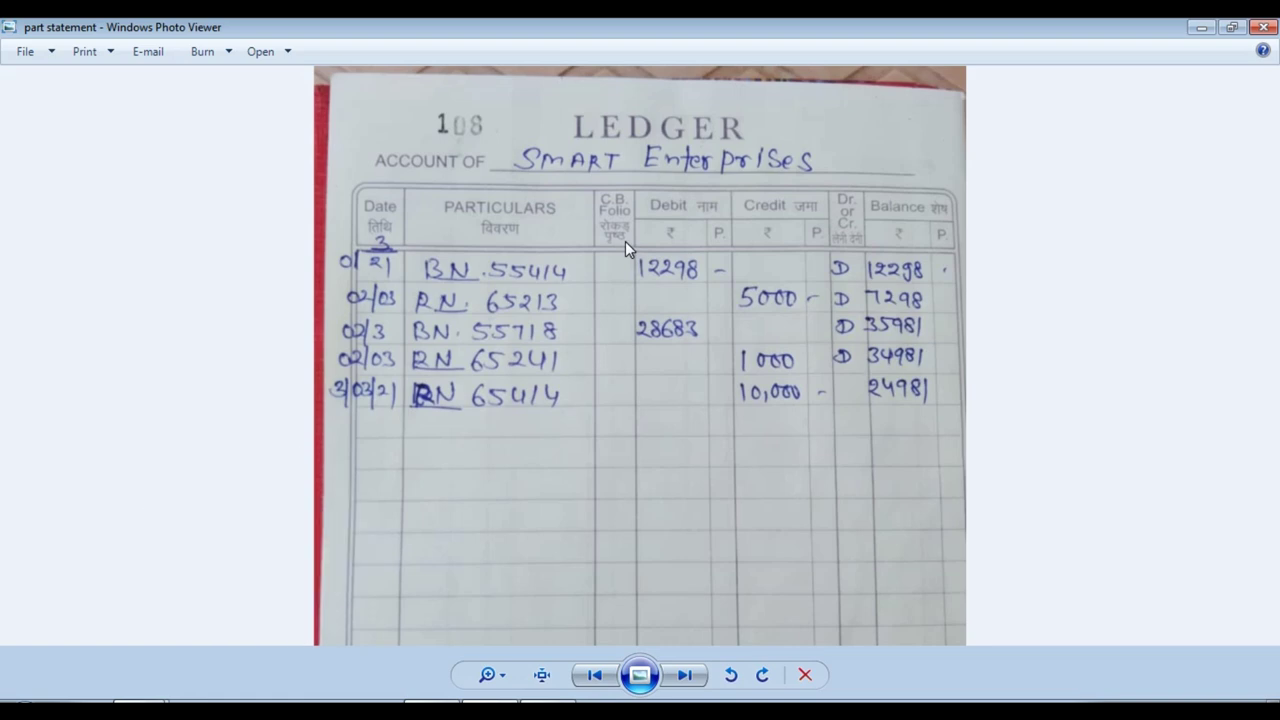
pyautogui.scroll(1, 625, 241)
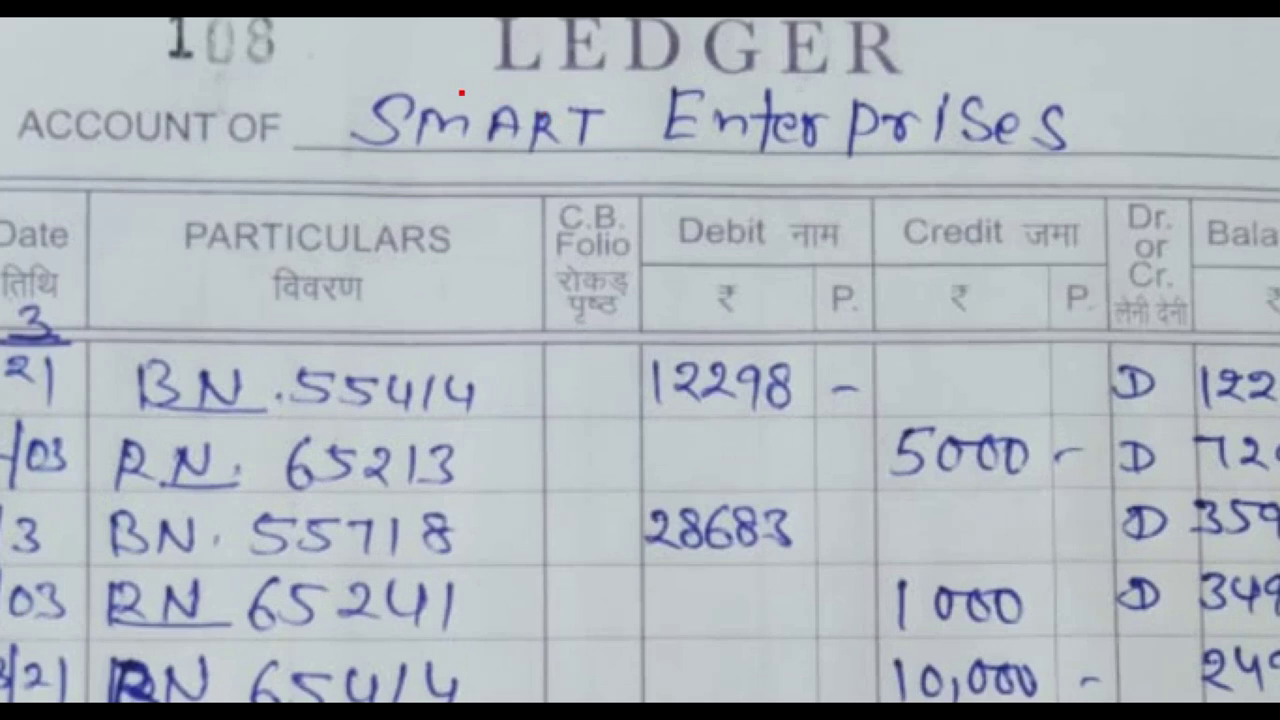
pyautogui.moveTo(326, 44); pyautogui.dragTo(995, 224)
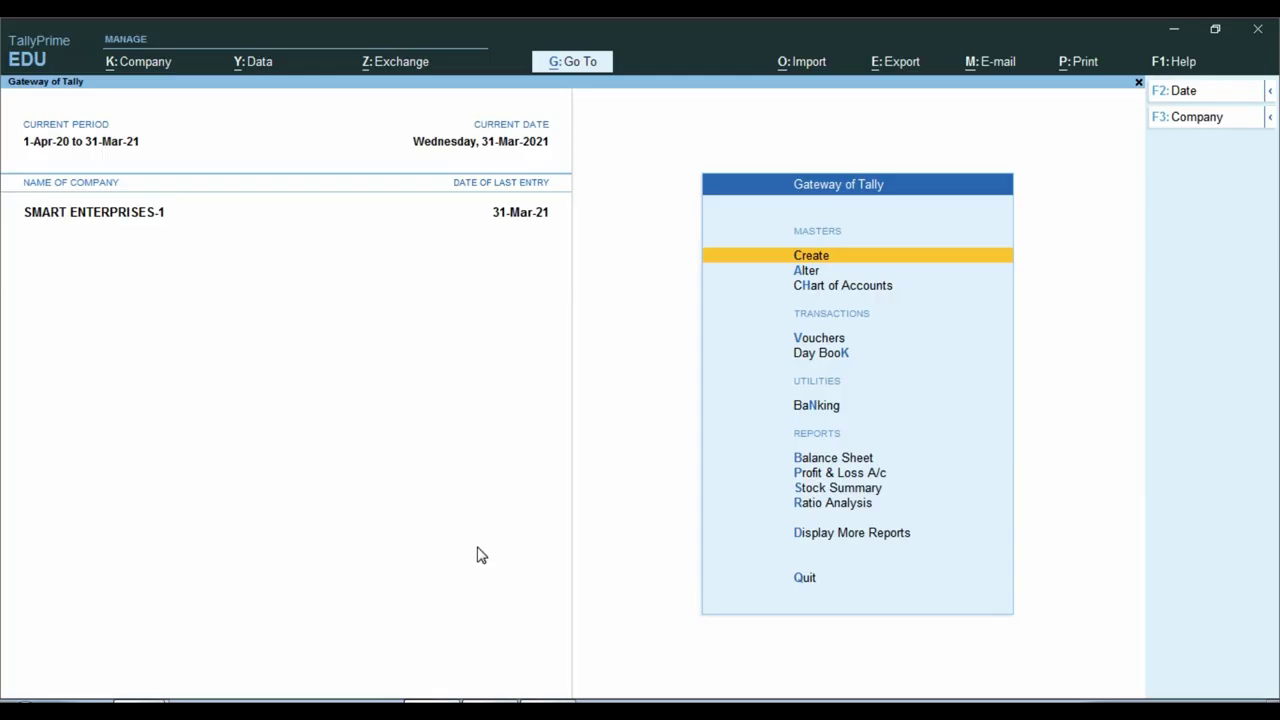
# - Return to TallyPrime and open Display More Reports from the Gateway of Tally
pyautogui.press('Down')
pyautogui.press('Down')
pyautogui.press('Down')
pyautogui.press('Down')
pyautogui.press('Down')
pyautogui.press('Down')
pyautogui.press('Down')
pyautogui.press('Down')
pyautogui.press('Down')
pyautogui.press('Down')
pyautogui.press('Return')
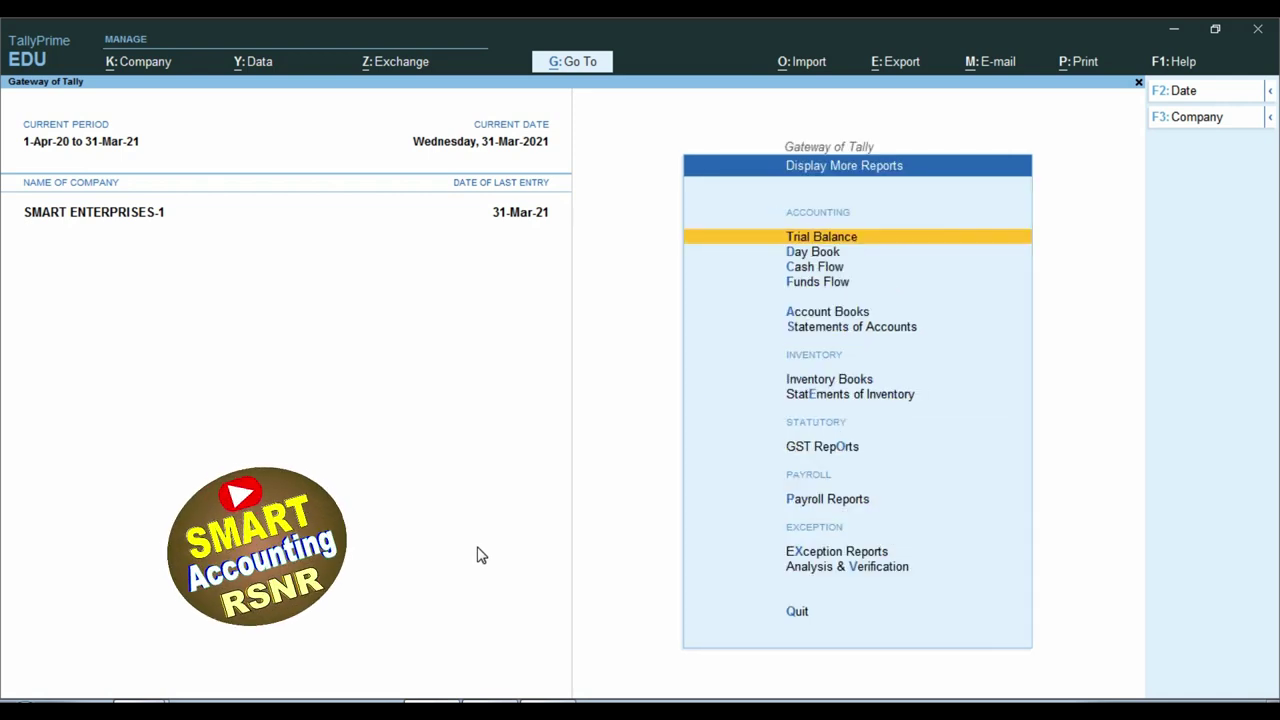
# - Open the Ledger report under Account Books for the Shyam Brothers ledger
pyautogui.press('Down')
pyautogui.press('Down')
pyautogui.press('Down')
pyautogui.press('Down')
pyautogui.press('Return')
pyautogui.press('Down')
pyautogui.press('Return')
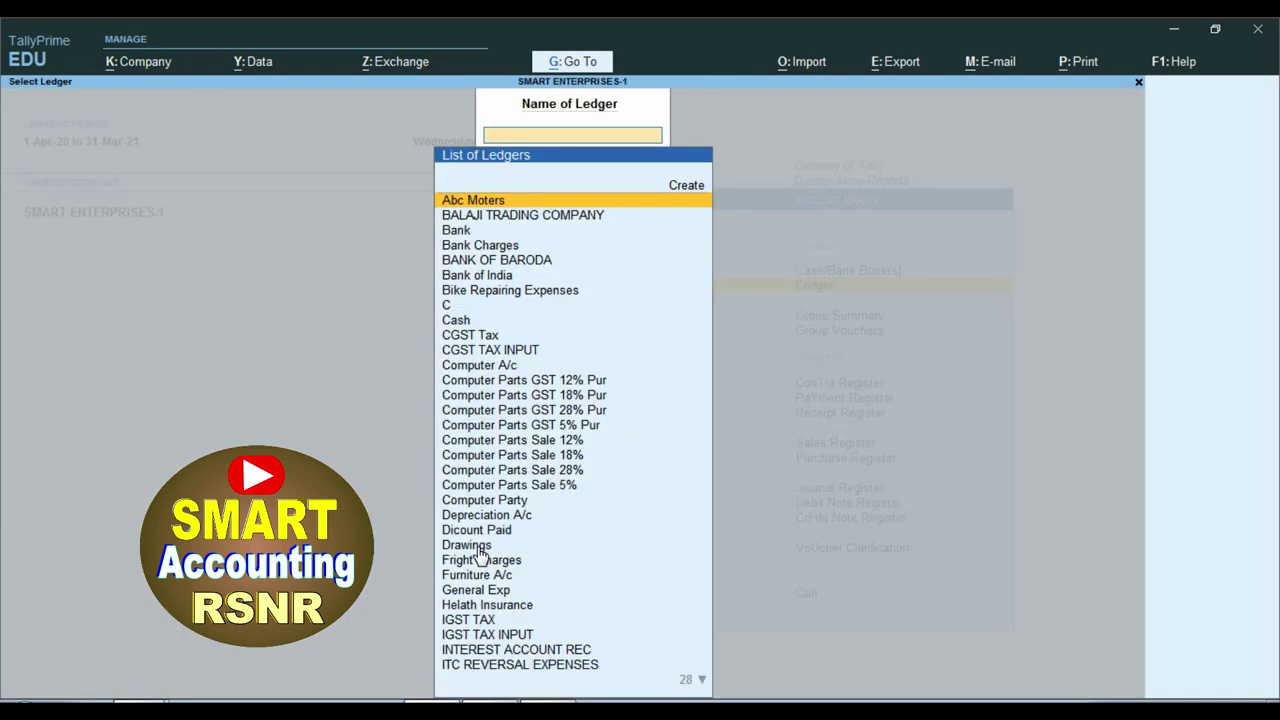
pyautogui.write('Shya')
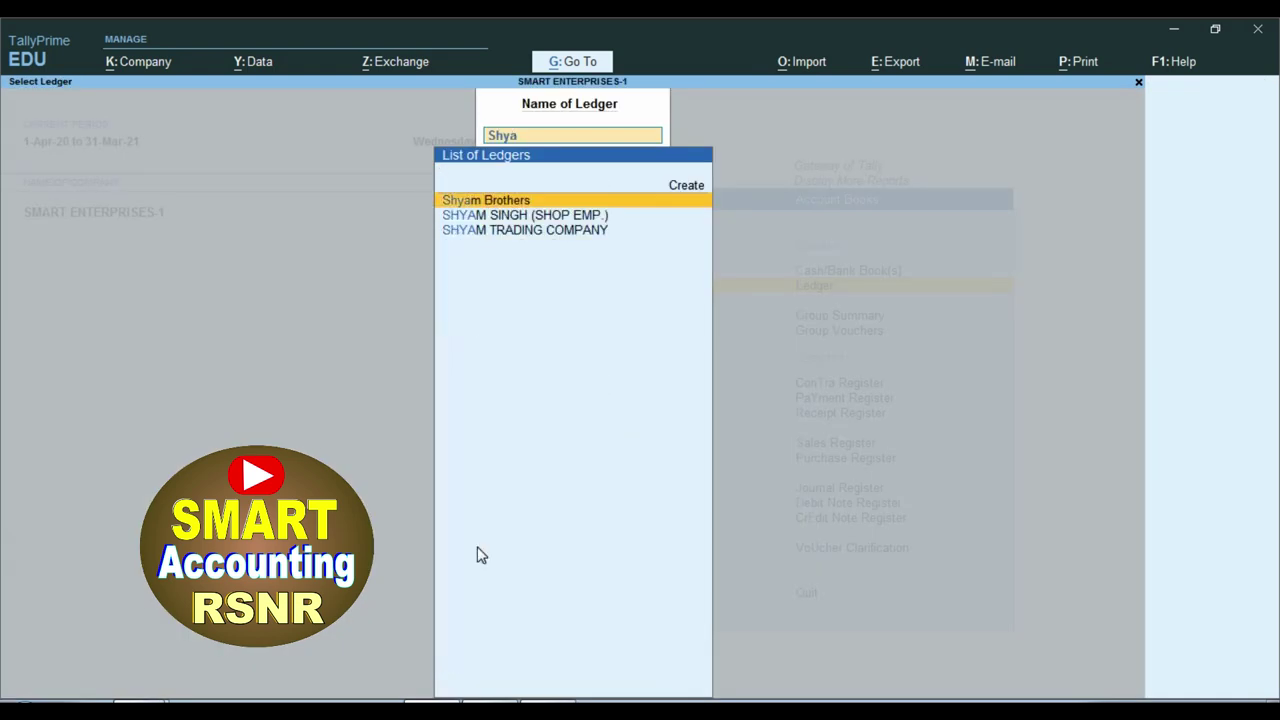
pyautogui.press('Return')
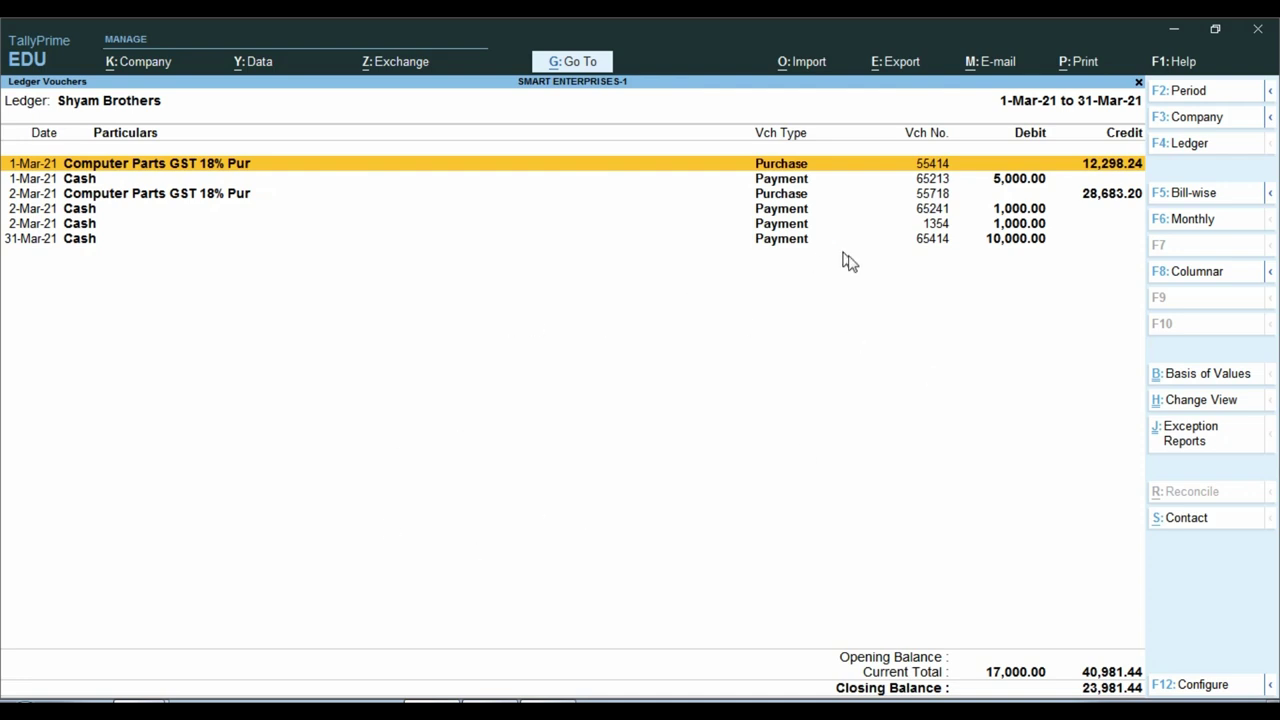
# - Compare the voucher number and amount of the 12,298.24 purchase with the first bill on the handwritten statement
pyautogui.press('ctrl')
pyautogui.press('ctrl')
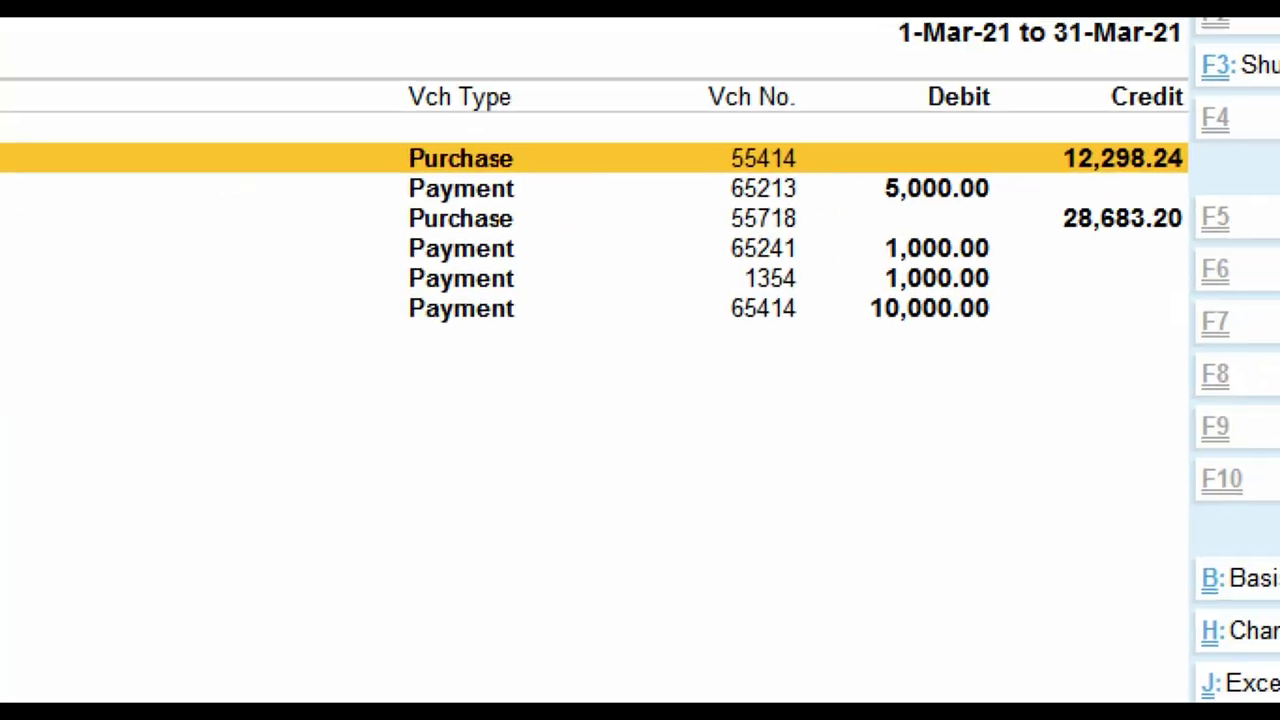
pyautogui.moveTo(1022, 119)
pyautogui.mouseDown()
pyautogui.moveTo(1086, 191)
pyautogui.moveTo(1198, 195)
pyautogui.mouseUp()
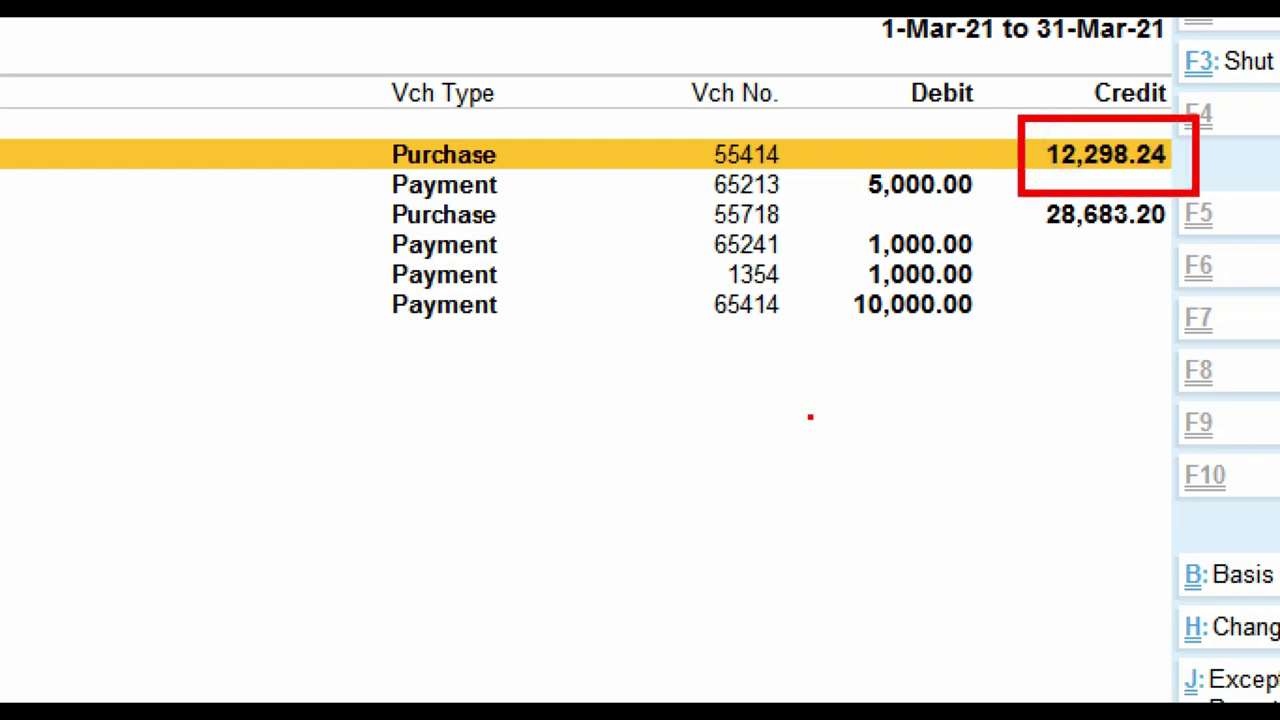
pyautogui.press('Escape')
pyautogui.click(490, 700)
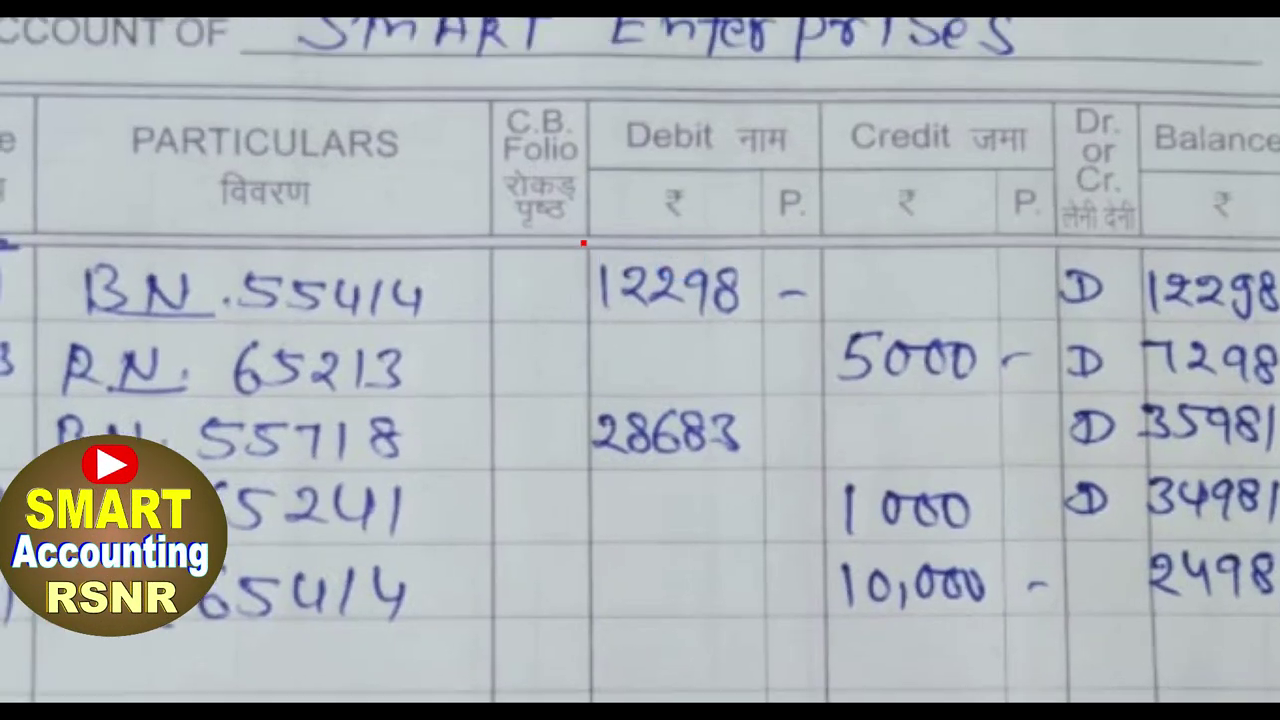
pyautogui.moveTo(573, 237); pyautogui.dragTo(797, 340)
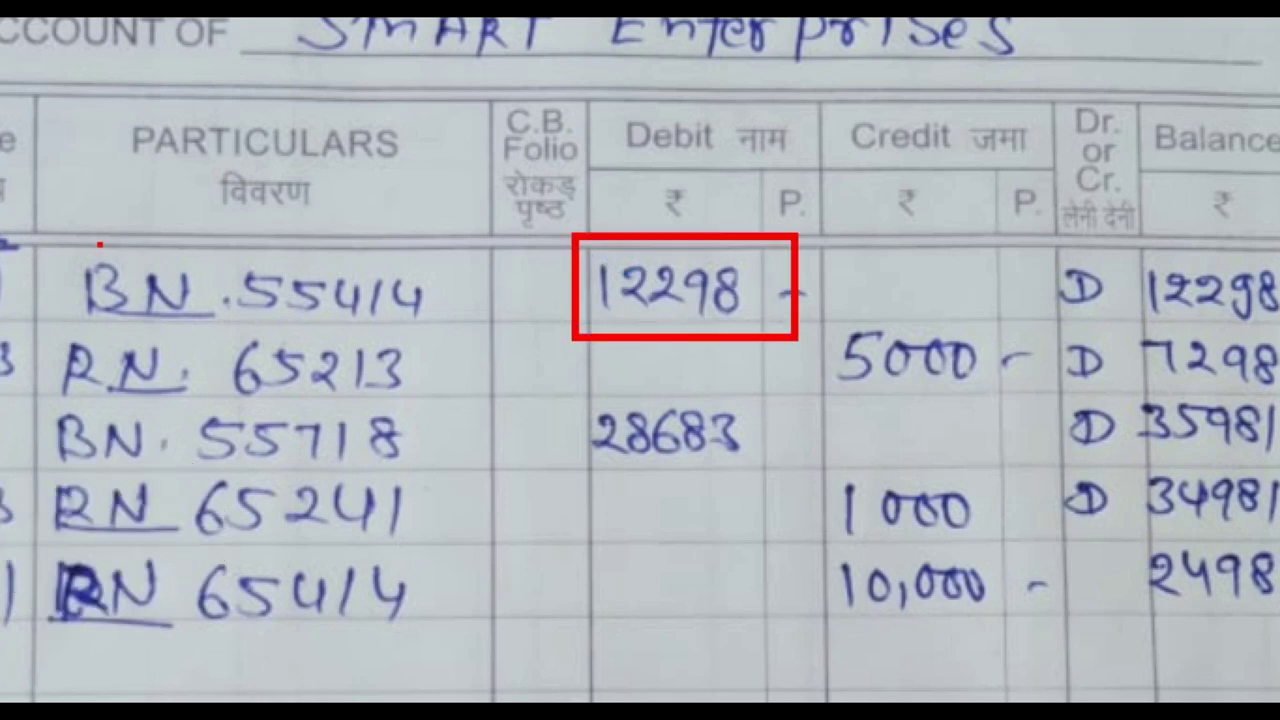
pyautogui.moveTo(41, 236)
pyautogui.mouseDown()
pyautogui.moveTo(417, 338)
pyautogui.moveTo(480, 337)
pyautogui.mouseUp()
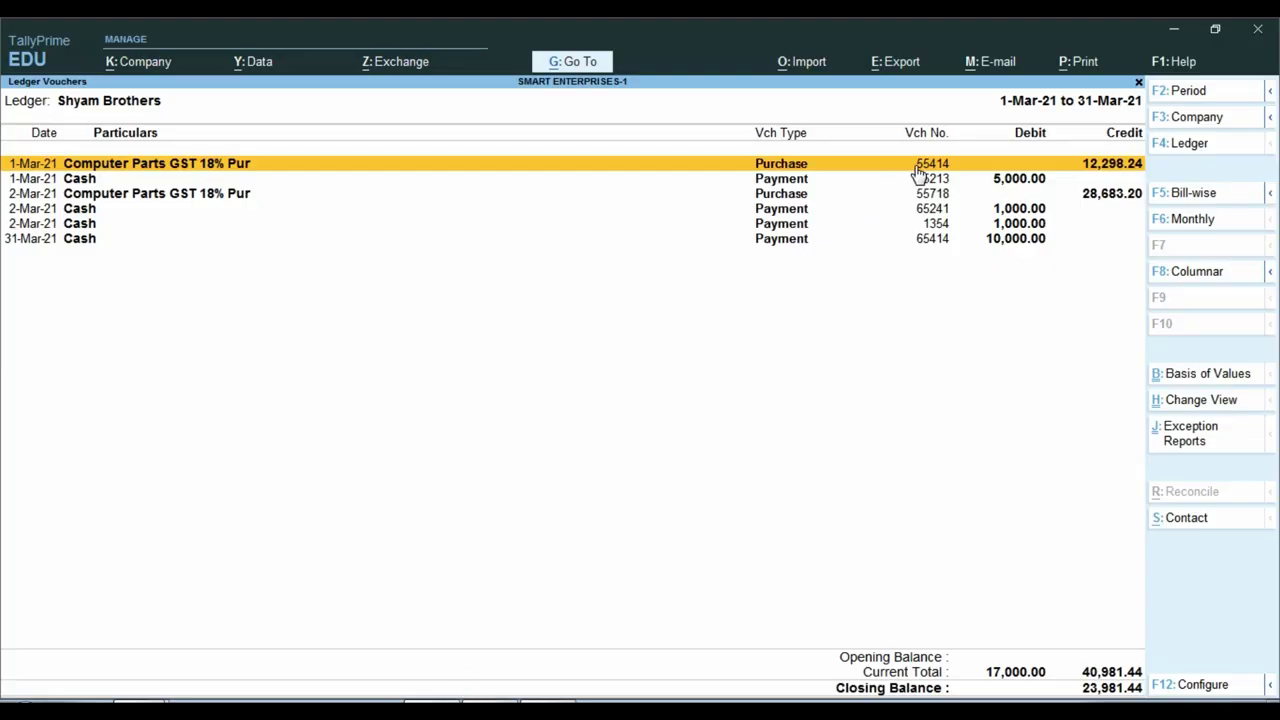
pyautogui.moveTo(860, 130); pyautogui.dragTo(978, 181)
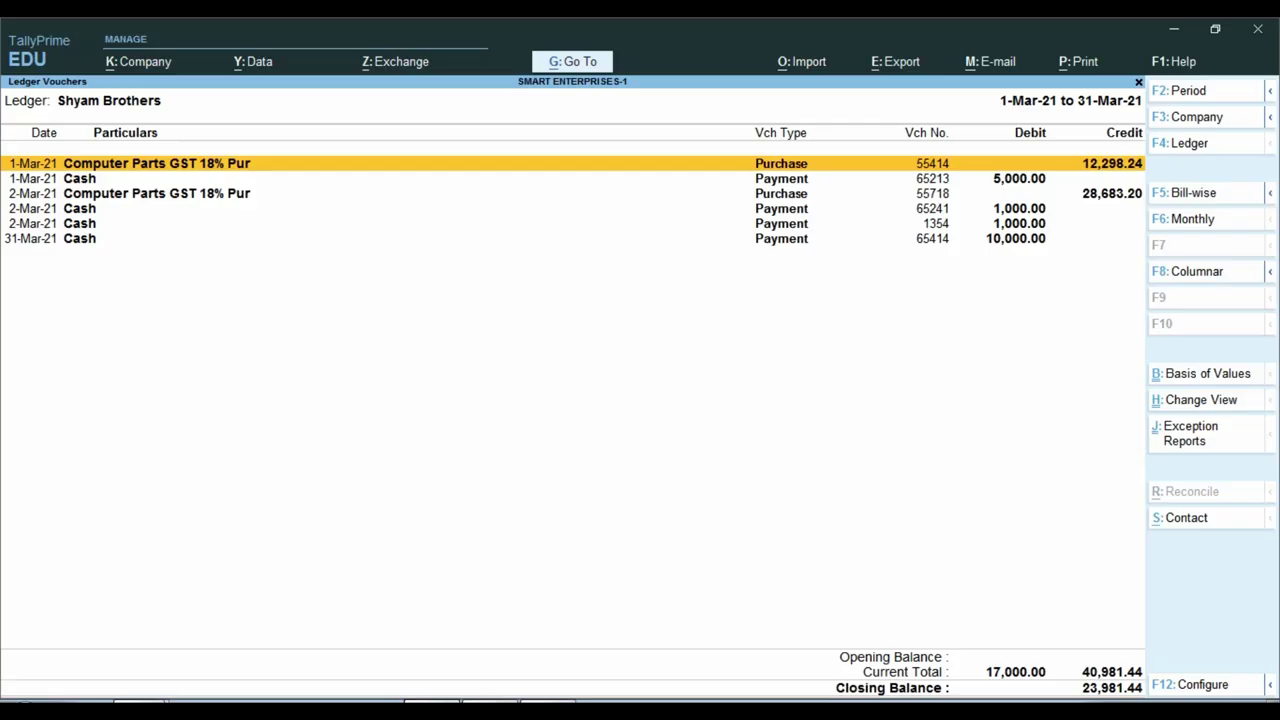
# - Mark the 12,298.24 purchase row in the ledger vouchers as selected
pyautogui.click(440, 701)
pyautogui.press('Down')
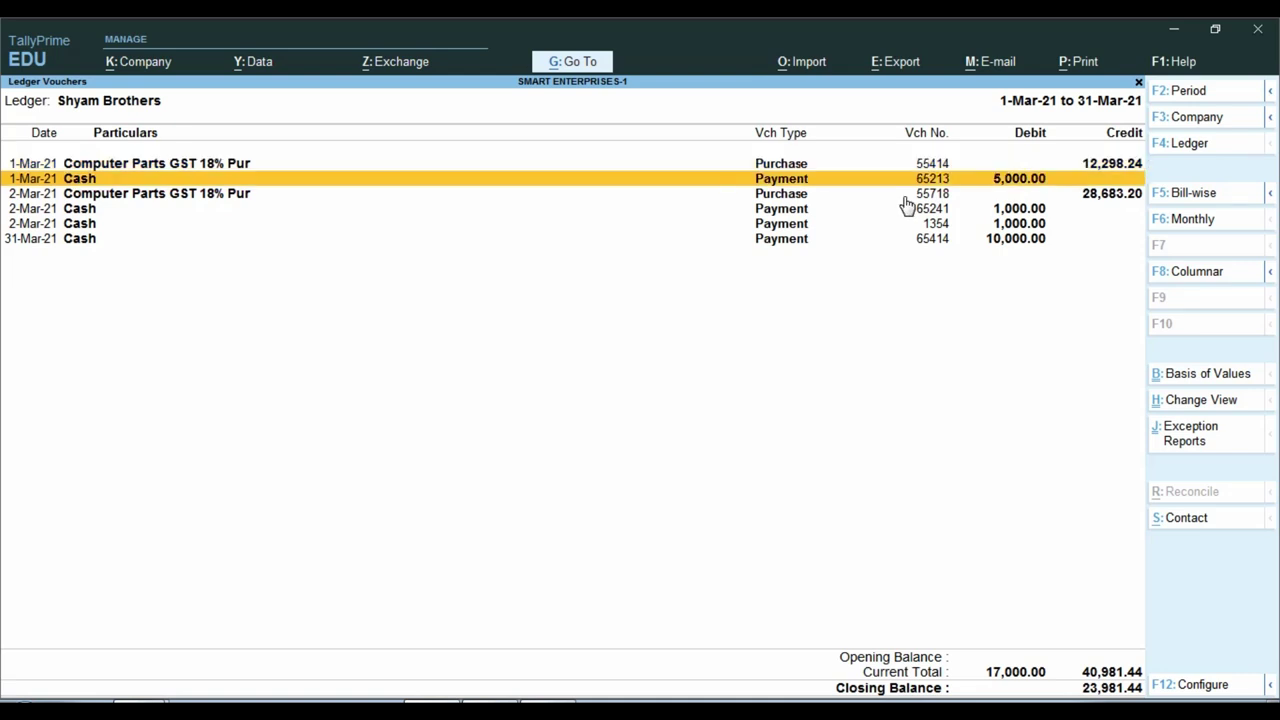
pyautogui.press('Up')
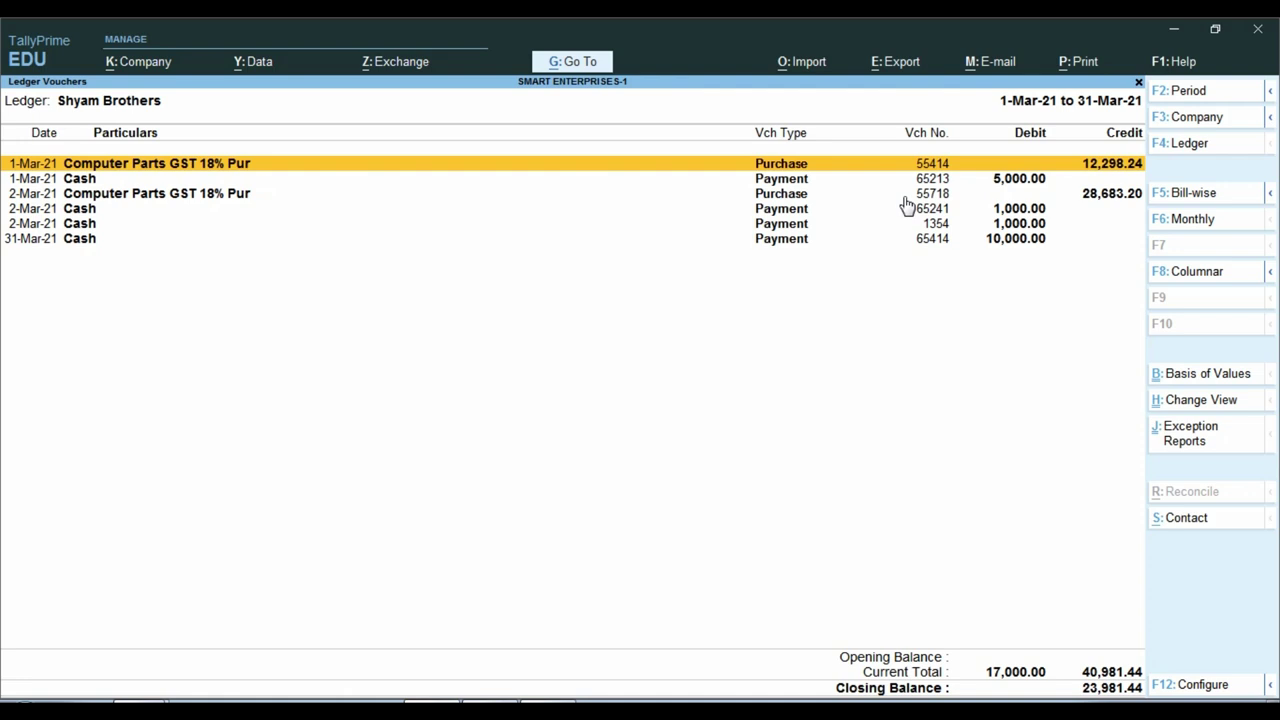
pyautogui.press('space')
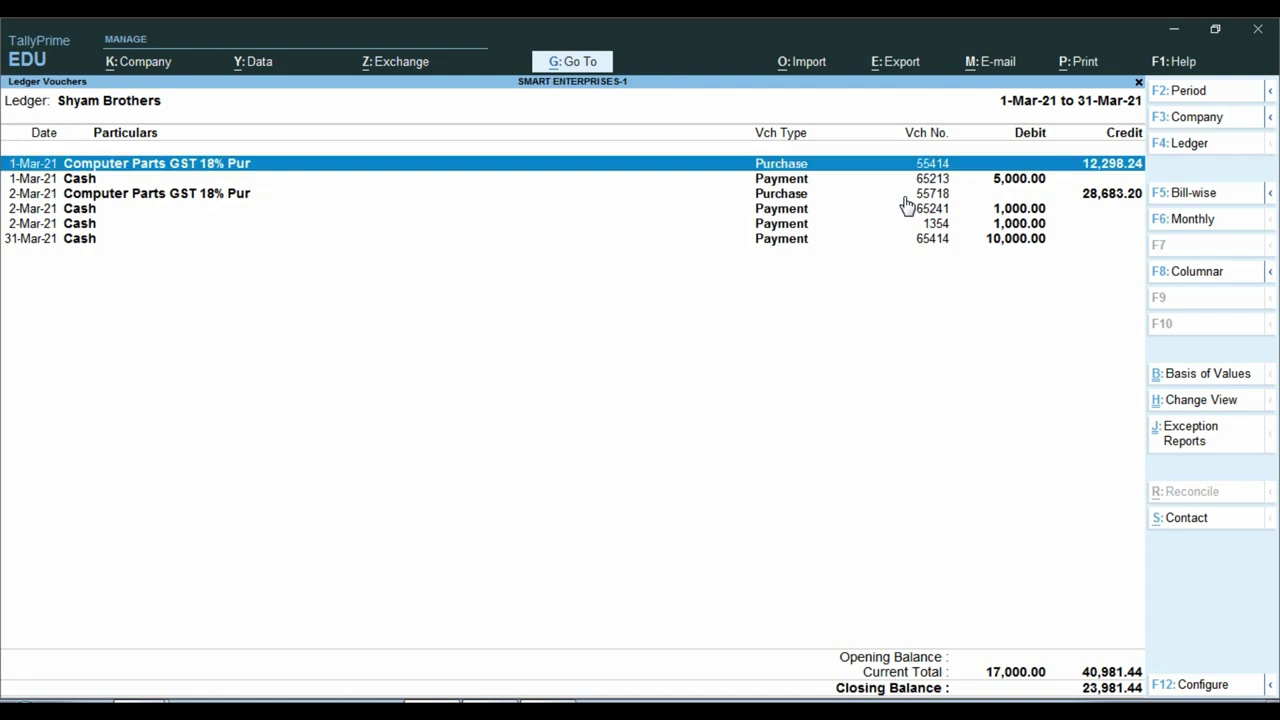
# - Check the 5,000.00 cash payment's voucher number and amount against the corresponding receipt on the handwritten statement
pyautogui.press('Down')
pyautogui.press('Down')
pyautogui.press('Down')
pyautogui.press('Down')
pyautogui.press('Down')
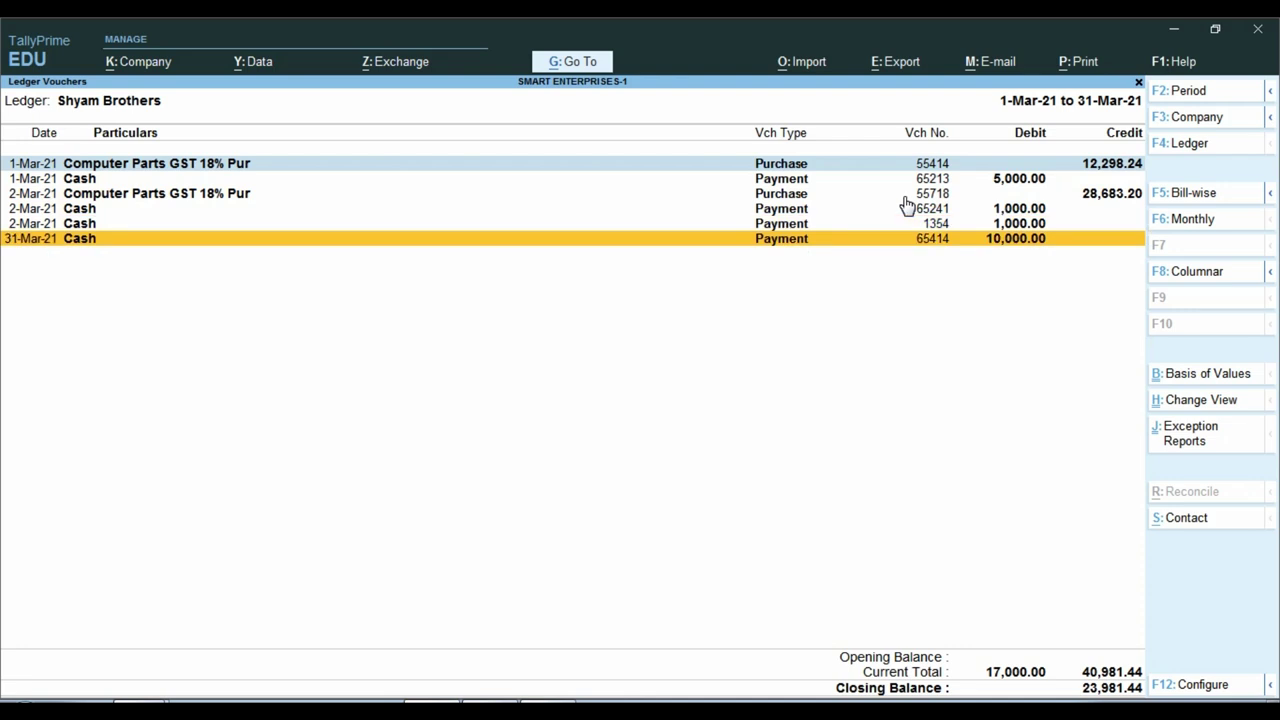
pyautogui.press('ctrl')
pyautogui.press('Up')
pyautogui.press('Up')
pyautogui.press('Up')
pyautogui.press('Up')
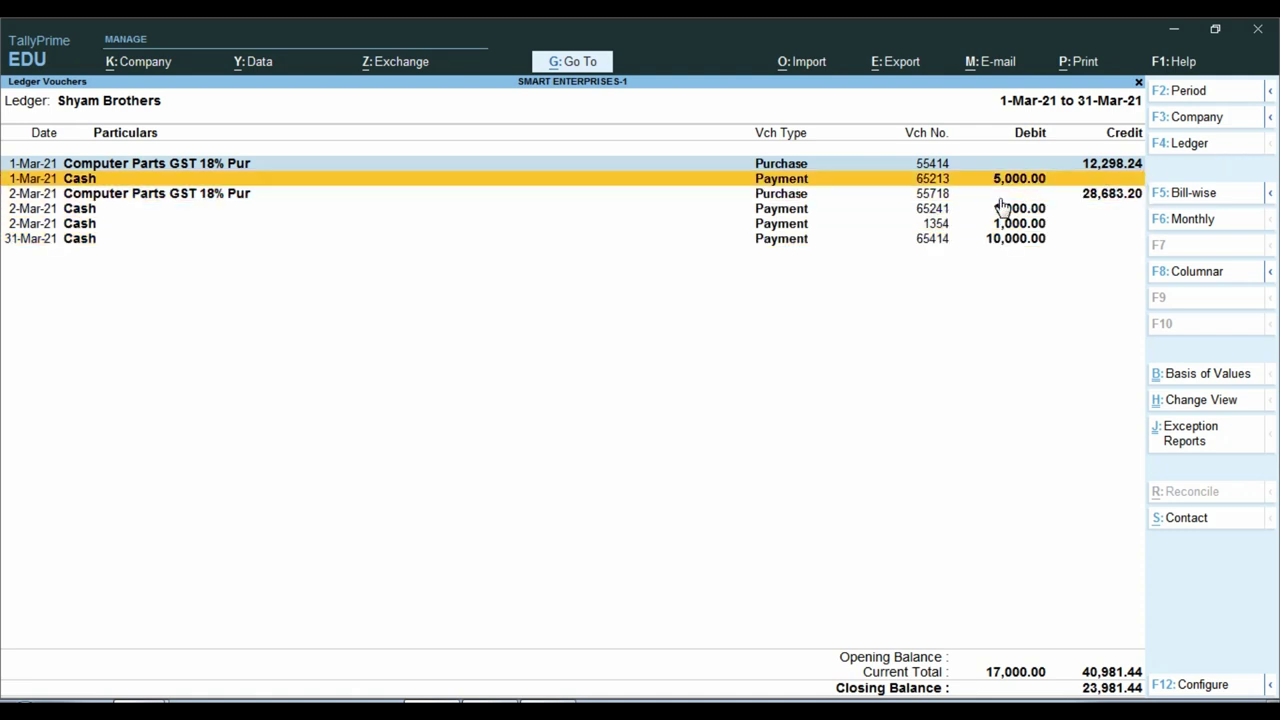
pyautogui.press('ctrl')
pyautogui.click(1002, 207)
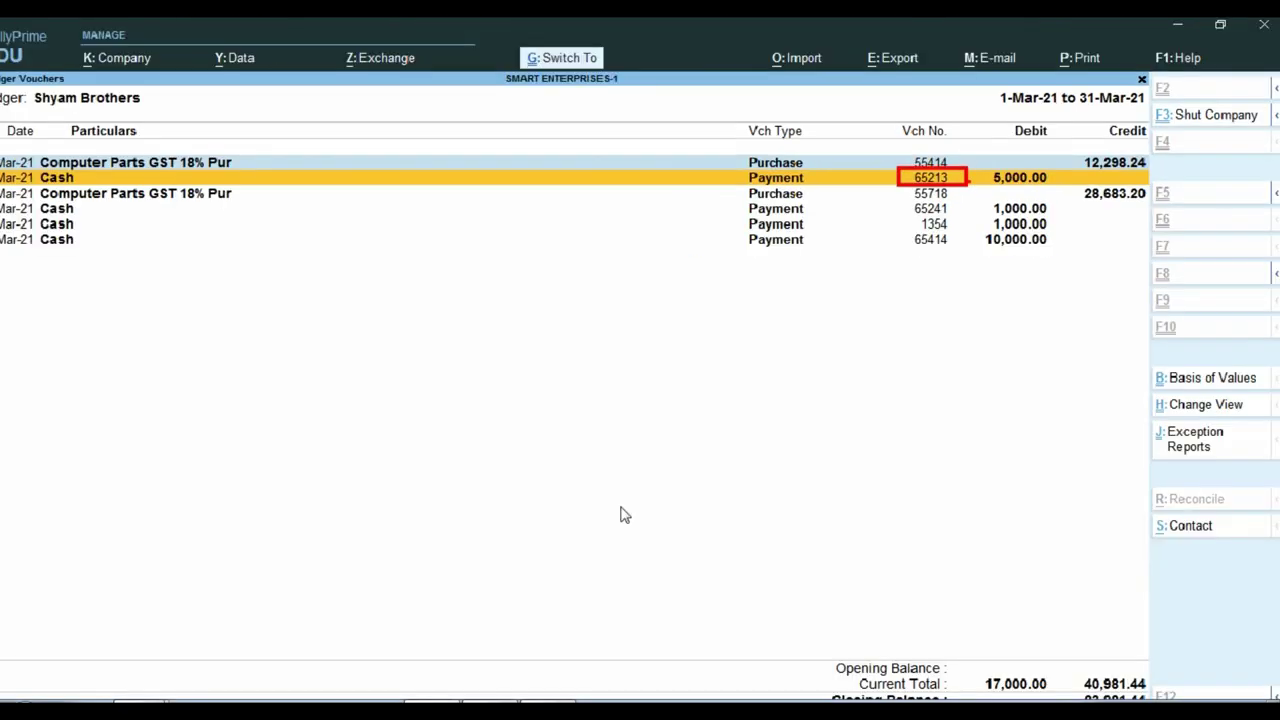
pyautogui.hotkey('alt', 'Tab')
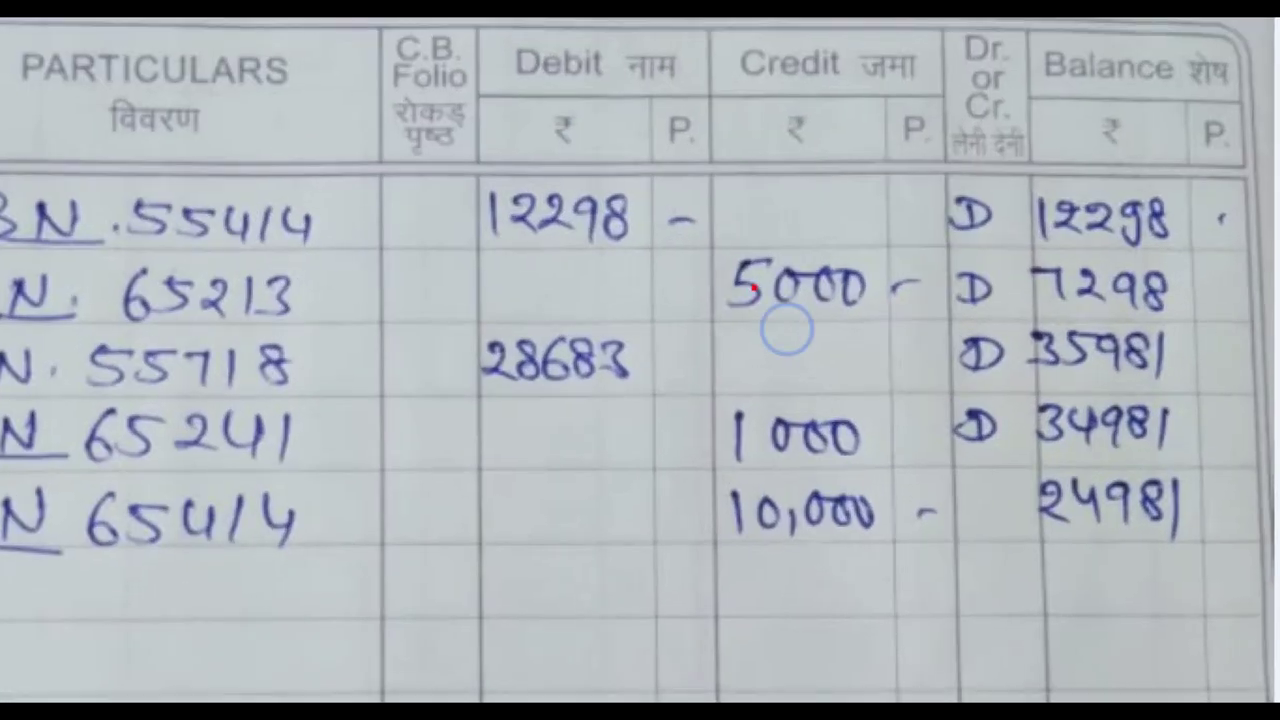
pyautogui.moveTo(743, 284); pyautogui.dragTo(921, 331)
pyautogui.moveTo(91, 242); pyautogui.dragTo(345, 328)
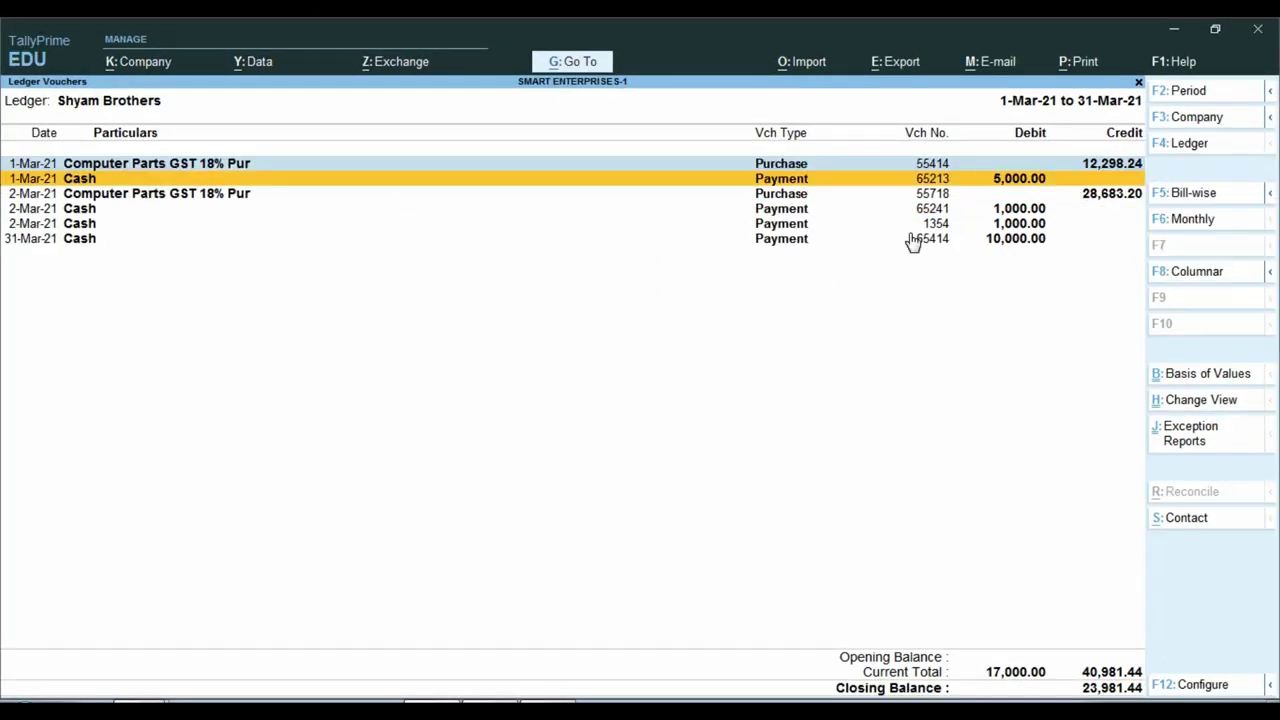
# - Mark the 5,000.00 cash payment row in the ledger vouchers as selected
pyautogui.press('Down')
pyautogui.press('Down')
pyautogui.press('Up')
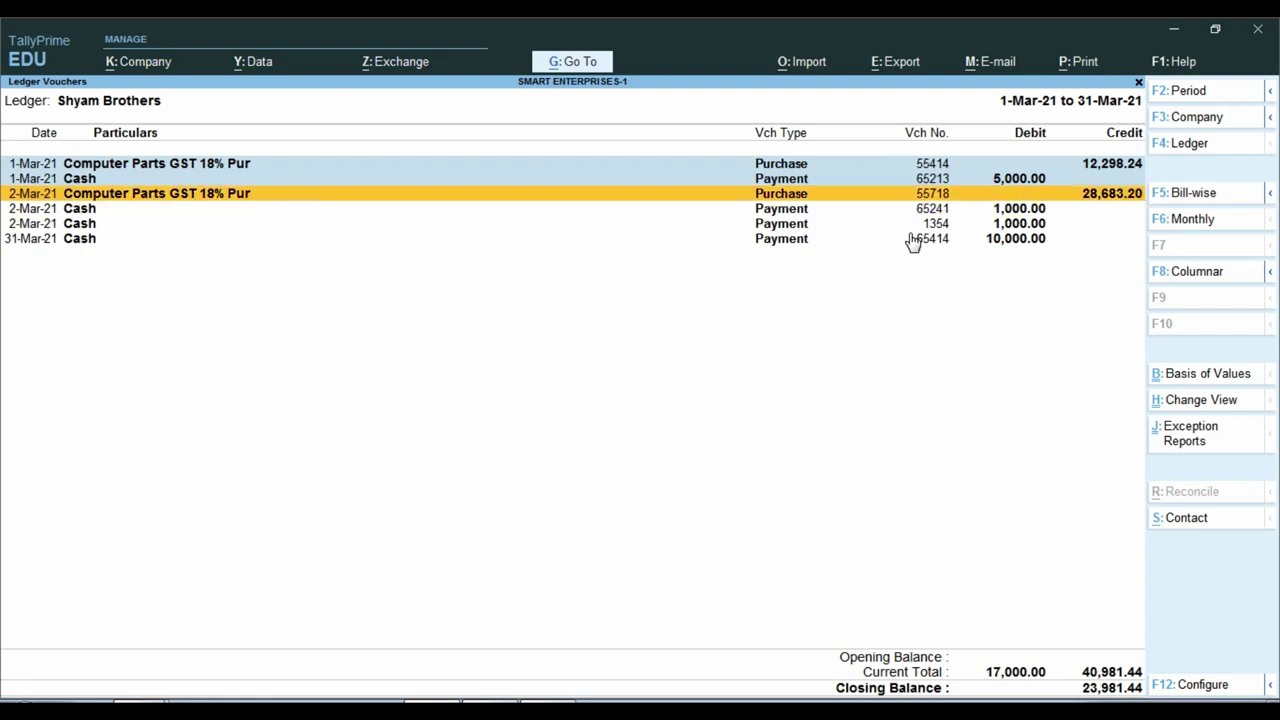
# - Compare the 28,683.20 purchase's voucher number and amount with the second bill on the handwritten statement, then return to TallyPrime
pyautogui.press('ctrl')
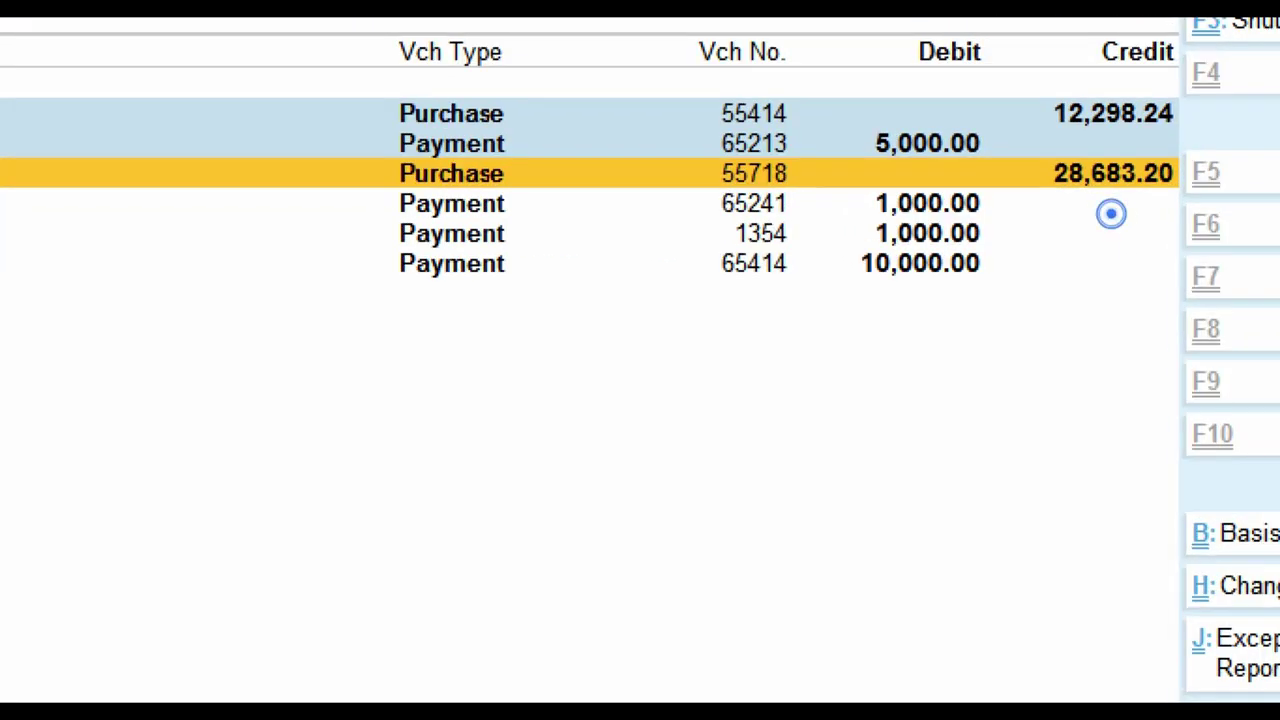
pyautogui.moveTo(1042, 147)
pyautogui.mouseDown()
pyautogui.moveTo(1186, 218)
pyautogui.moveTo(1208, 202)
pyautogui.mouseUp()
pyautogui.moveTo(701, 149)
pyautogui.mouseDown()
pyautogui.moveTo(730, 180)
pyautogui.moveTo(838, 190)
pyautogui.mouseUp()
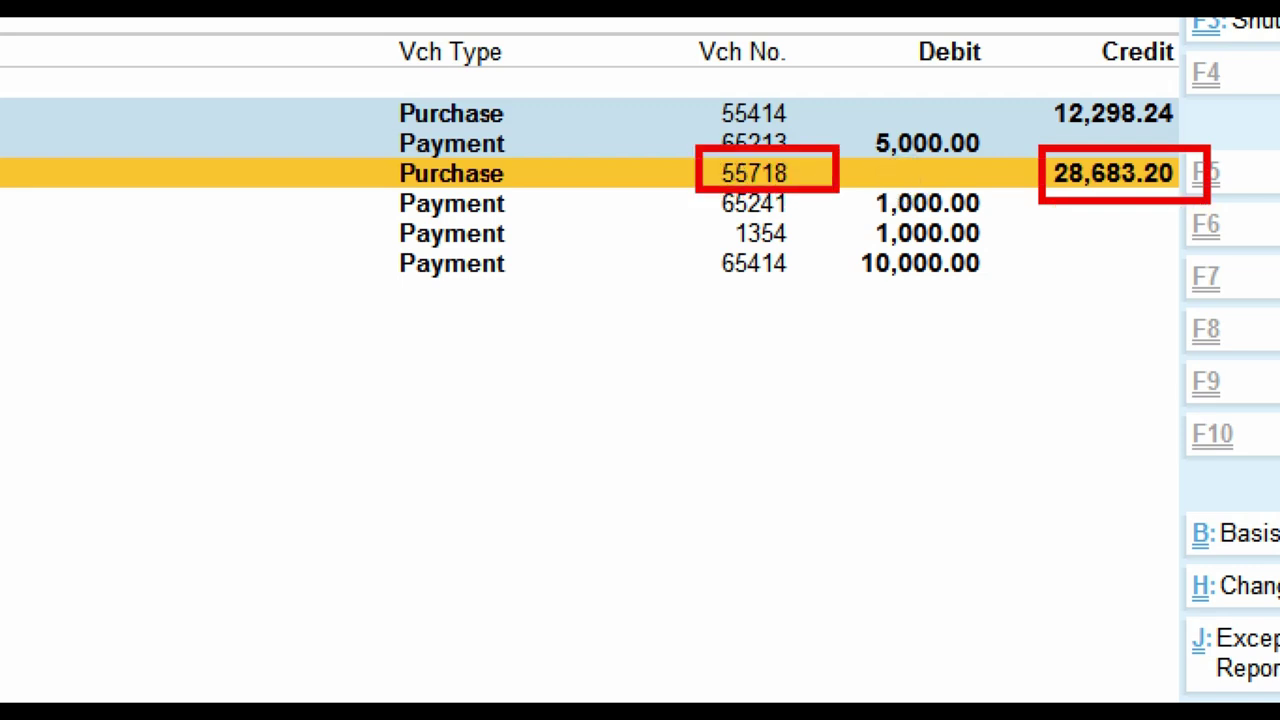
pyautogui.press('Escape')
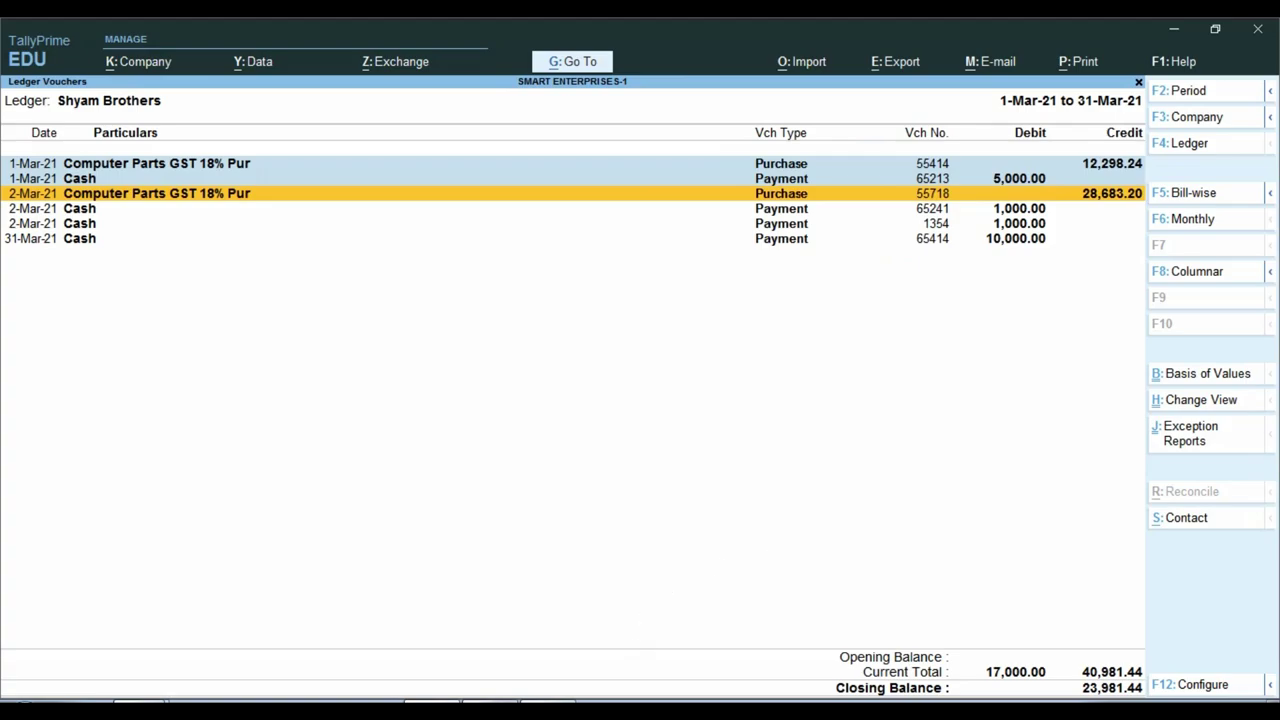
pyautogui.click(500, 700)
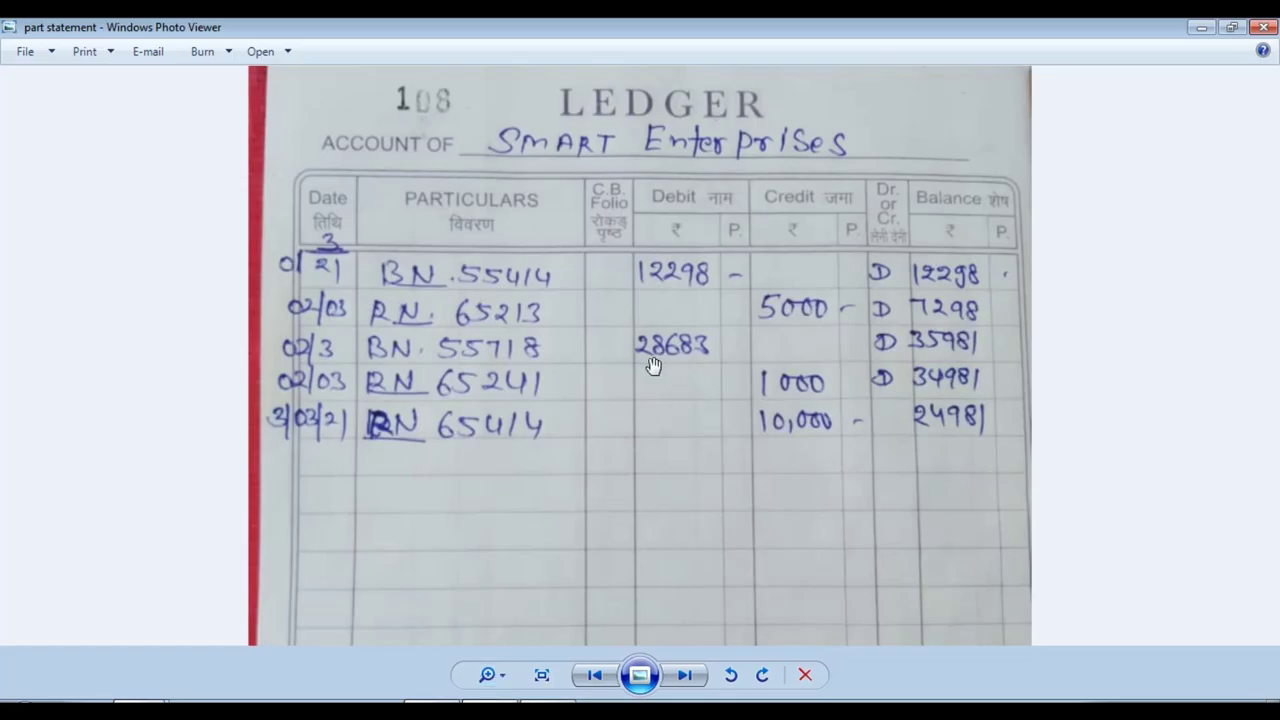
pyautogui.hotkey('ctrl', '1')
pyautogui.click(446, 345)
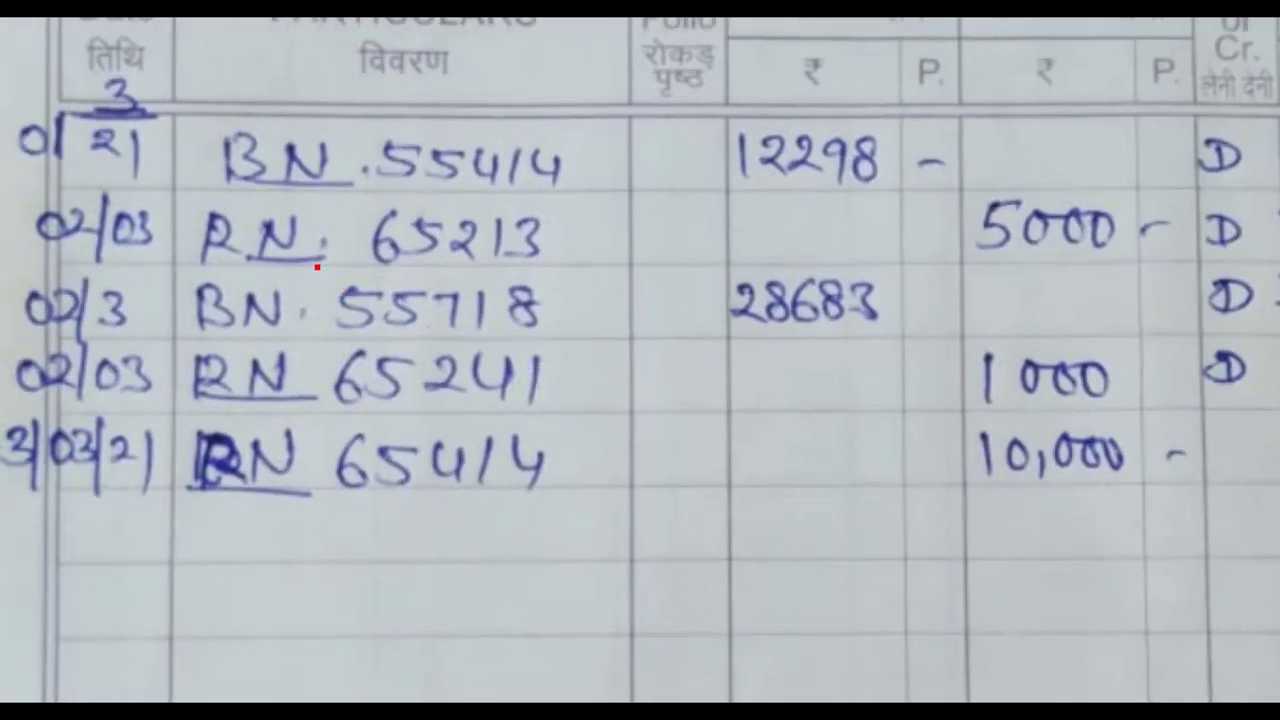
pyautogui.moveTo(316, 267); pyautogui.dragTo(617, 345)
pyautogui.moveTo(715, 259)
pyautogui.mouseDown()
pyautogui.moveTo(766, 294)
pyautogui.moveTo(910, 346)
pyautogui.mouseUp()
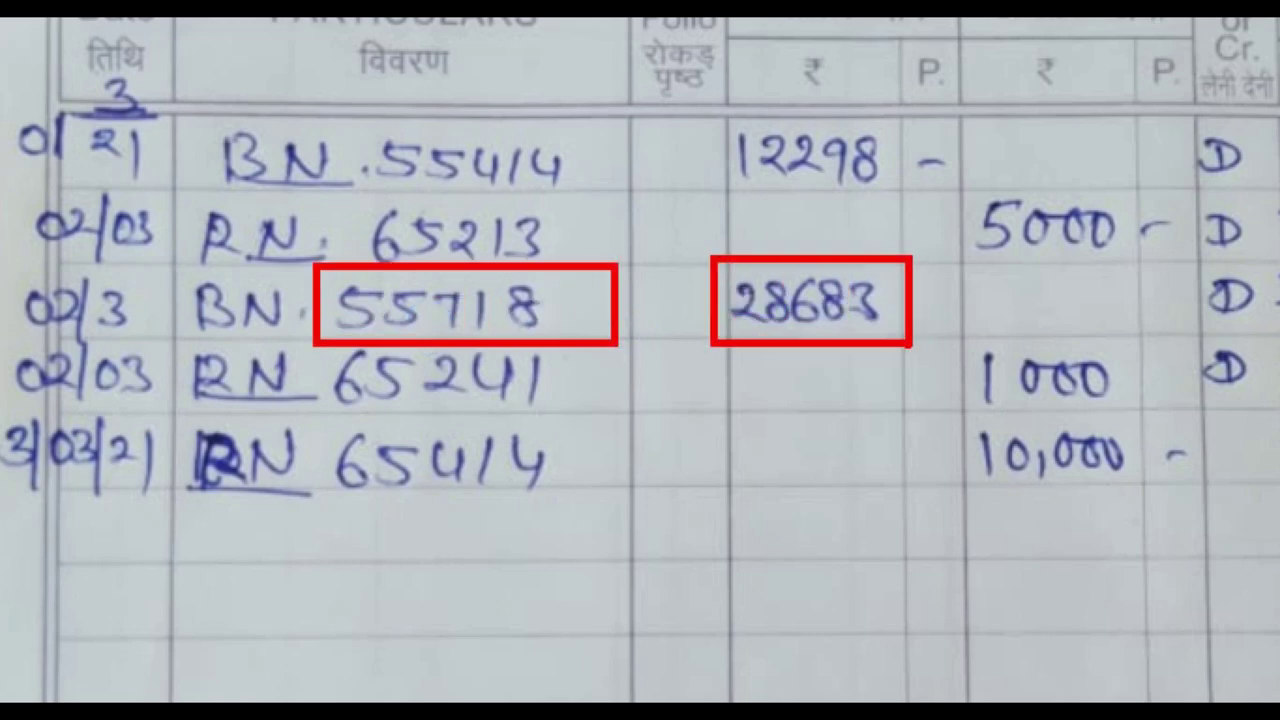
pyautogui.press('Escape')
pyautogui.hotkey('alt', 'Tab')
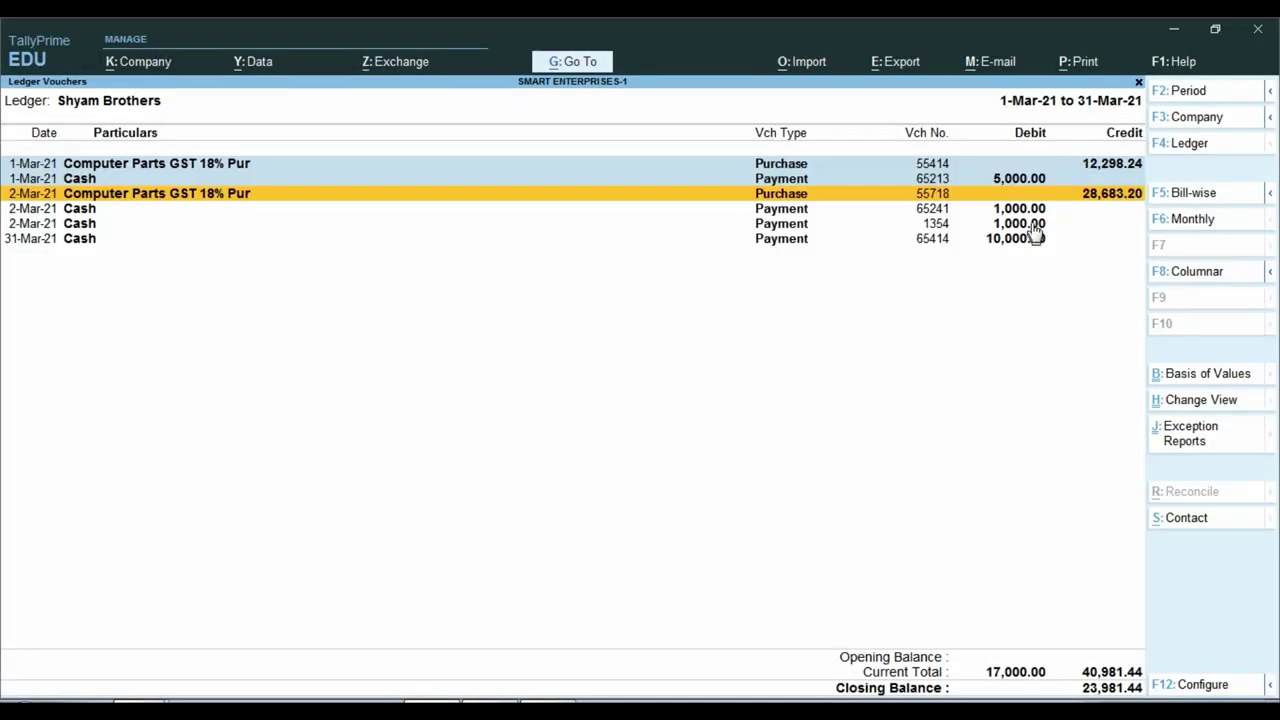
# - Check the first 1,000.00 cash payment's voucher number and amount against its receipt on the handwritten statement
pyautogui.hotkey('ctrl', '1')
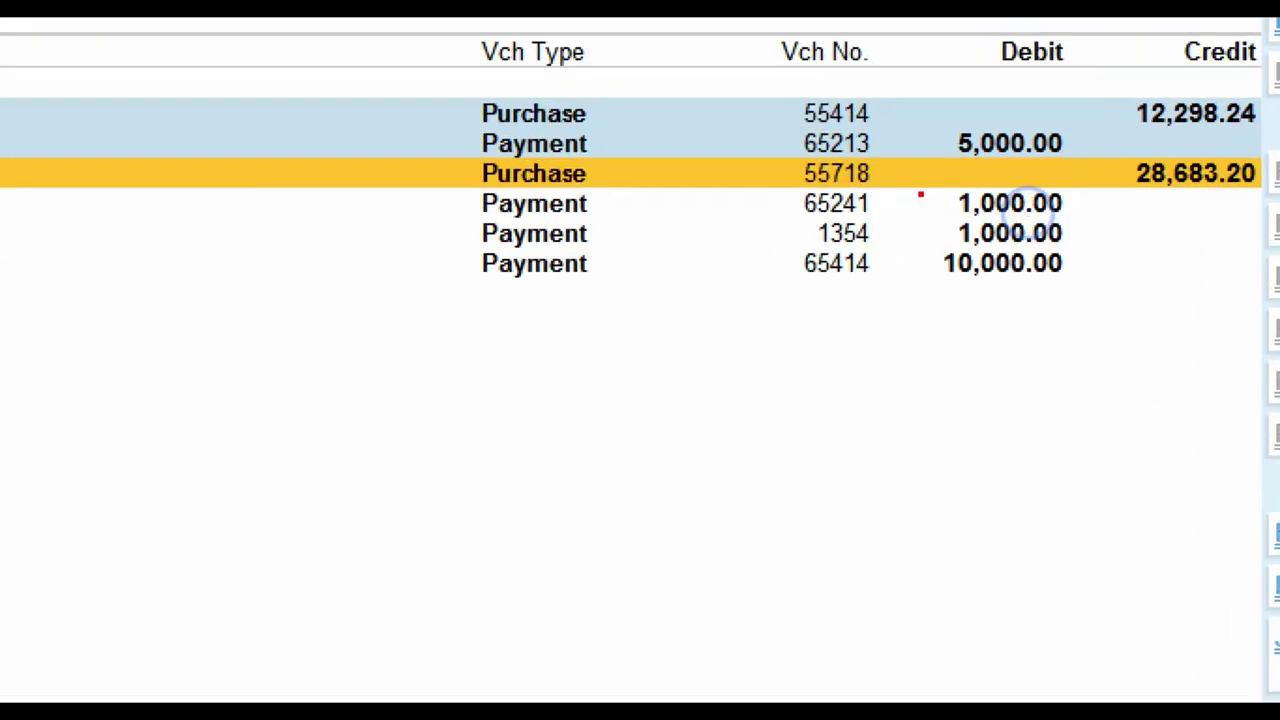
pyautogui.moveTo(776, 179)
pyautogui.mouseDown()
pyautogui.moveTo(846, 226)
pyautogui.moveTo(897, 218)
pyautogui.mouseUp()
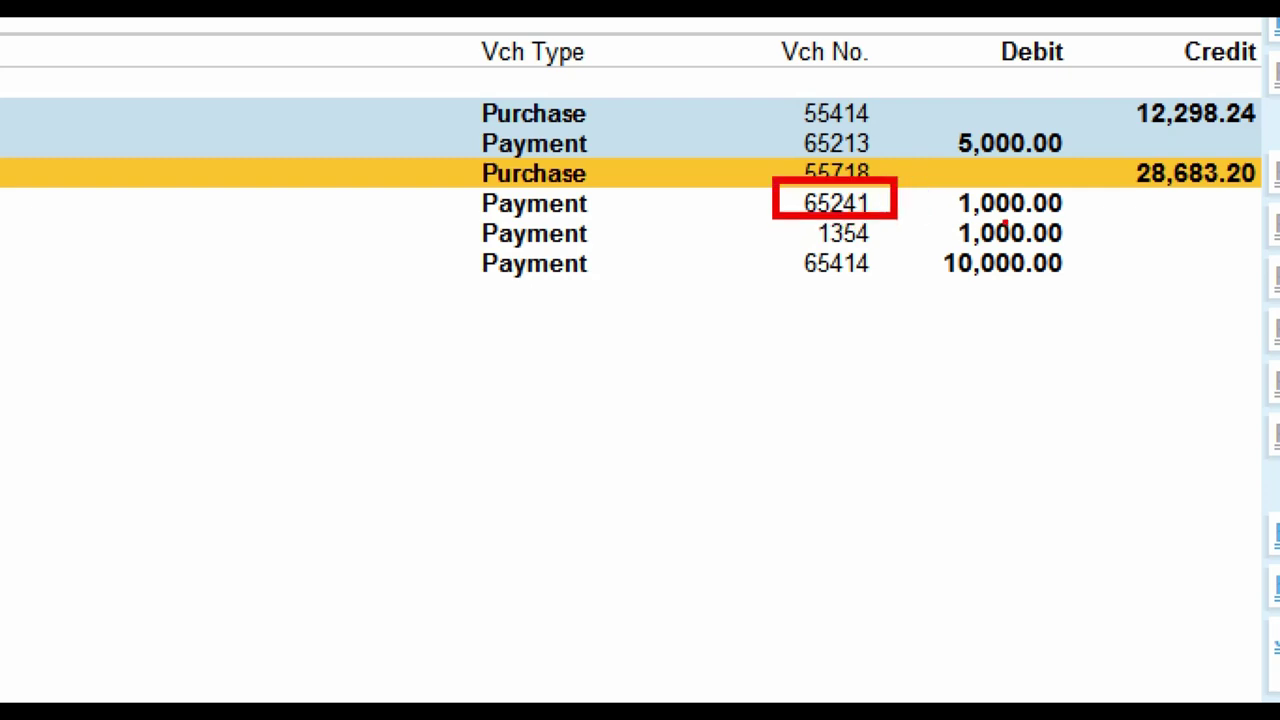
pyautogui.press('Escape')
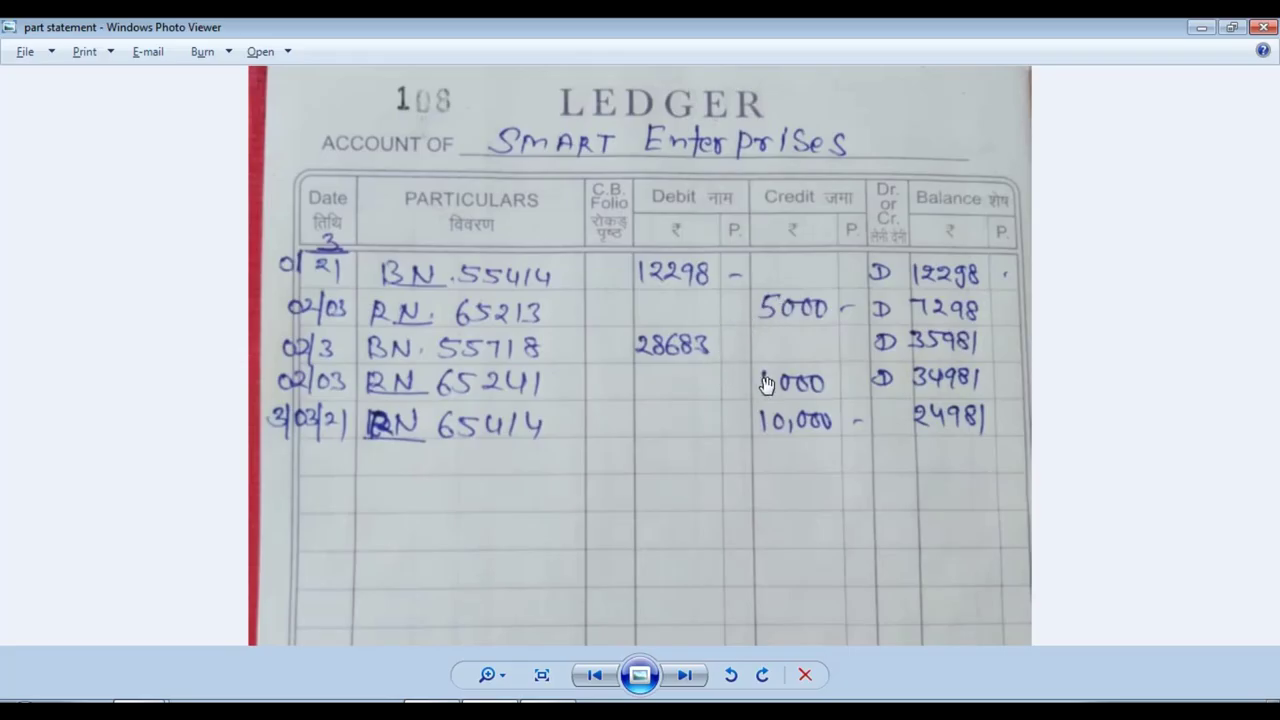
pyautogui.hotkey('ctrl', '1')
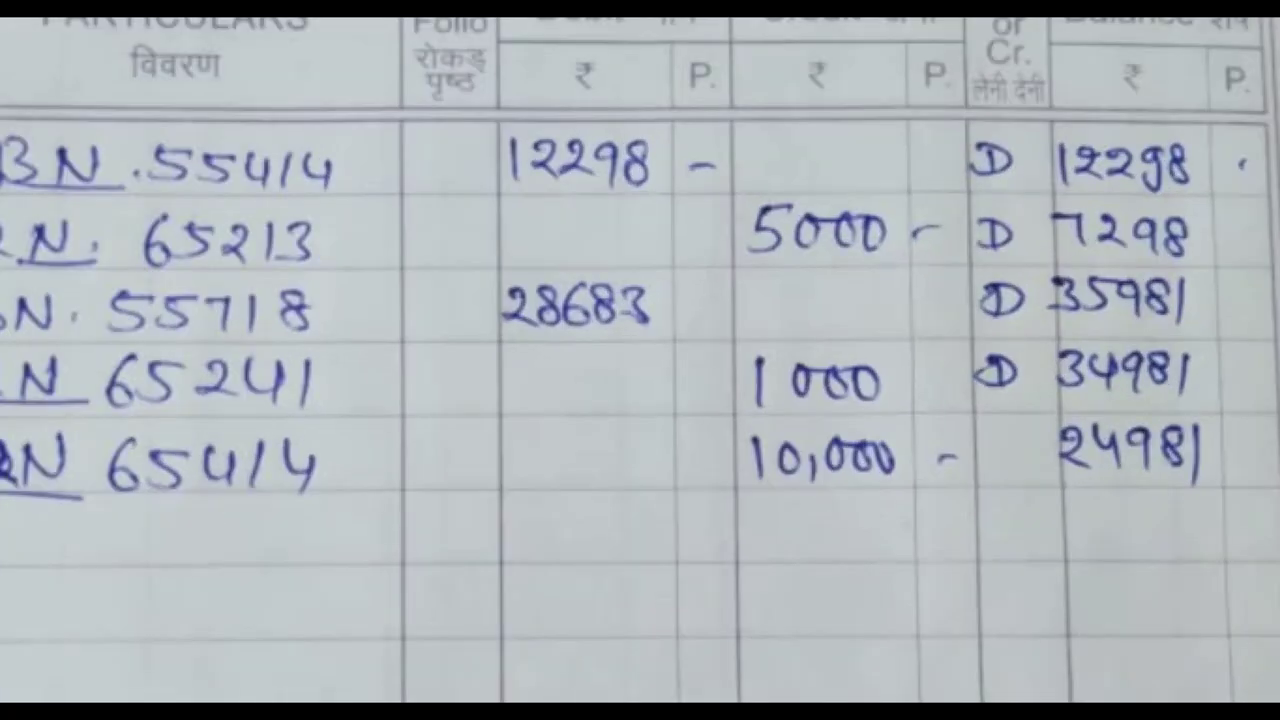
pyautogui.moveTo(731, 335); pyautogui.dragTo(953, 425)
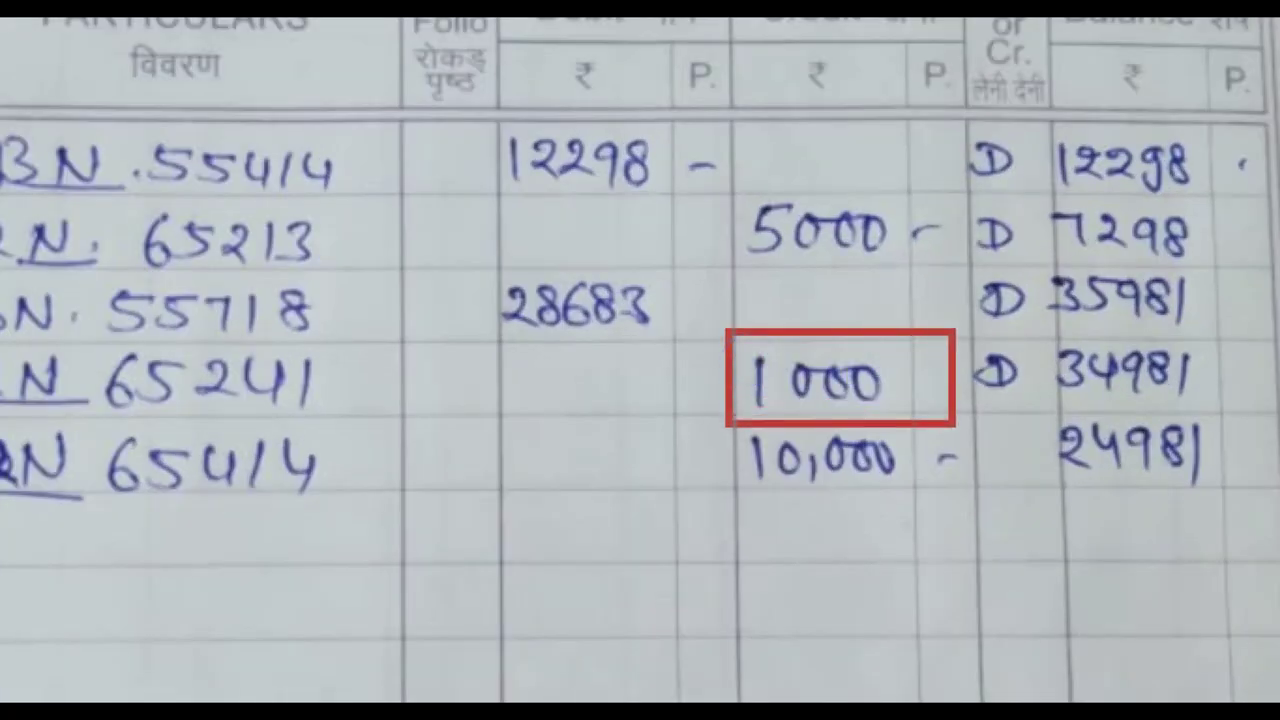
pyautogui.moveTo(87, 343)
pyautogui.mouseDown()
pyautogui.moveTo(114, 388)
pyautogui.moveTo(378, 418)
pyautogui.mouseUp()
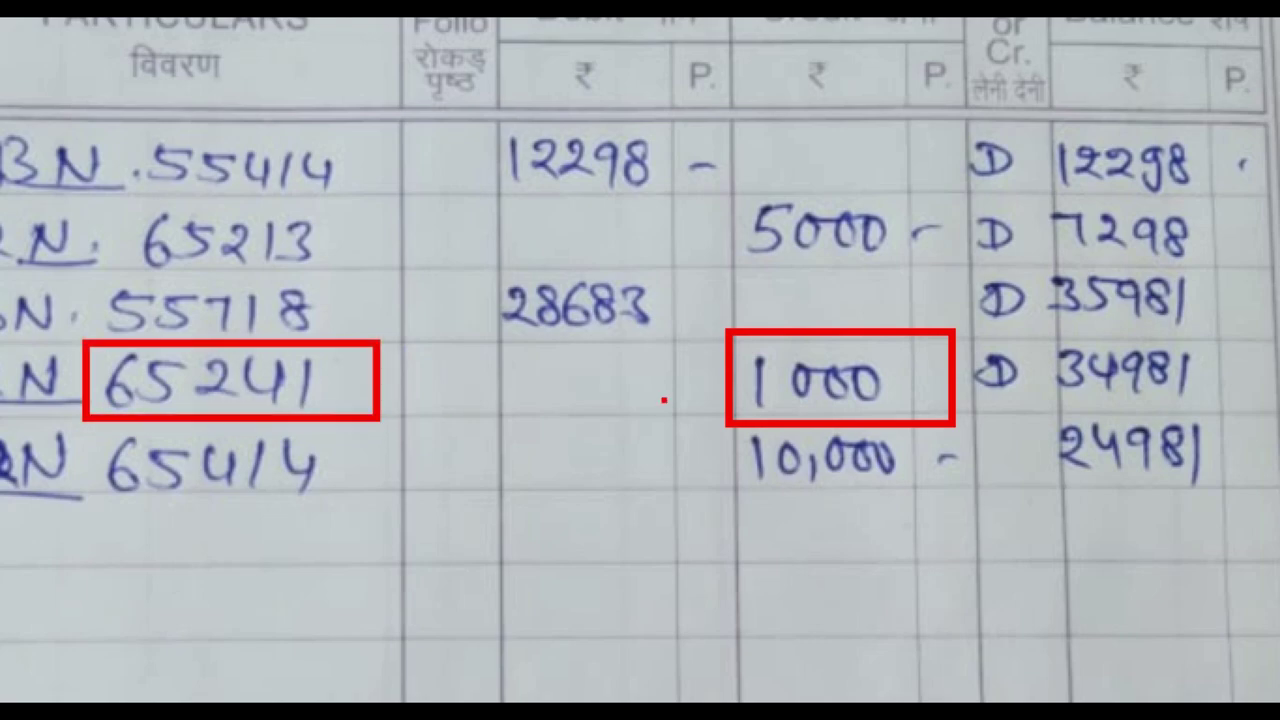
# - Return to TallyPrime and mark the first 1,000.00 cash payment row dated 2-Mar-21 as matched
pyautogui.press('Escape')
pyautogui.hotkey('alt', 'Tab')
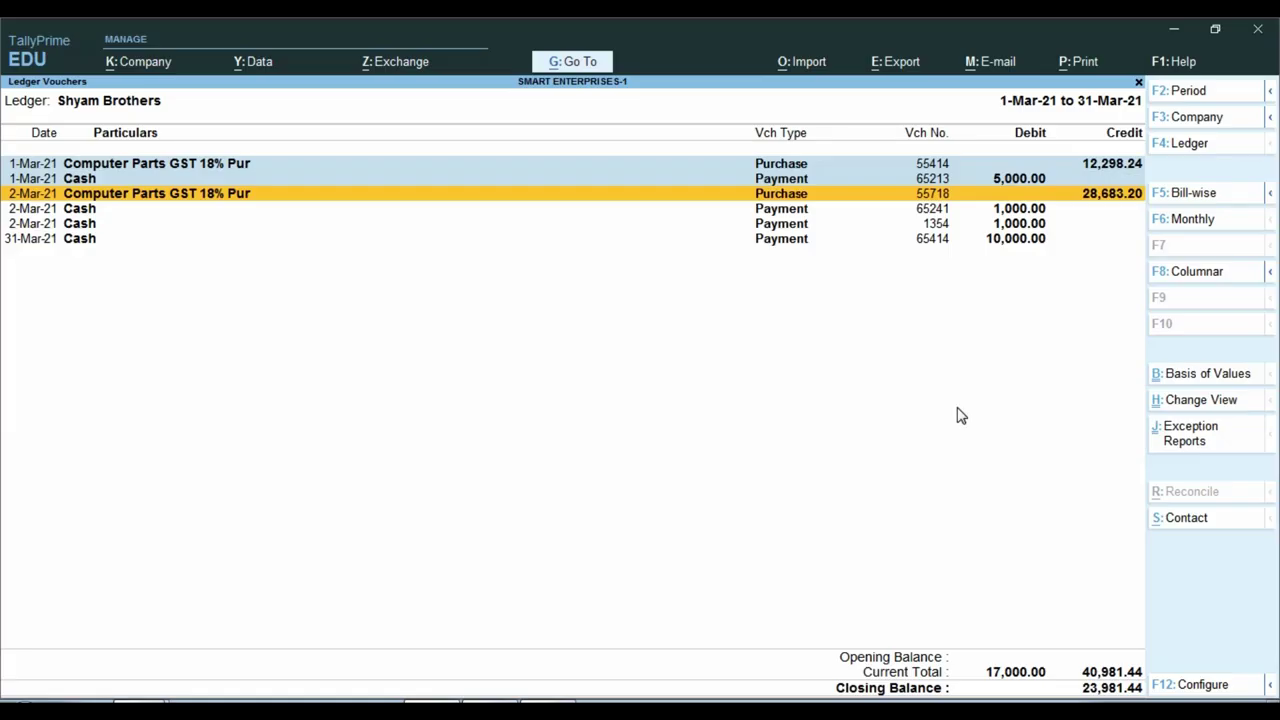
pyautogui.press('Down')
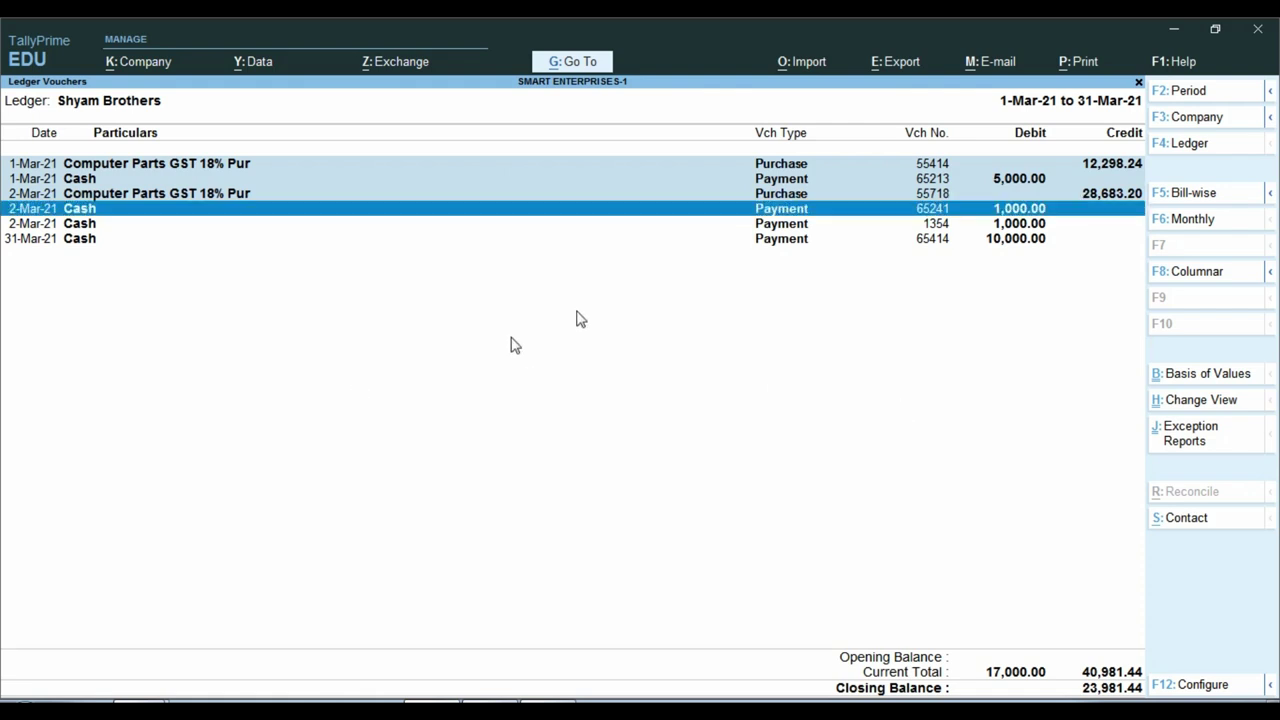
# - Look for the second 1,000.00 cash payment's voucher number on the handwritten statement, then return to TallyPrime
pyautogui.press('ctrl')
pyautogui.hotkey('ctrl', '1')
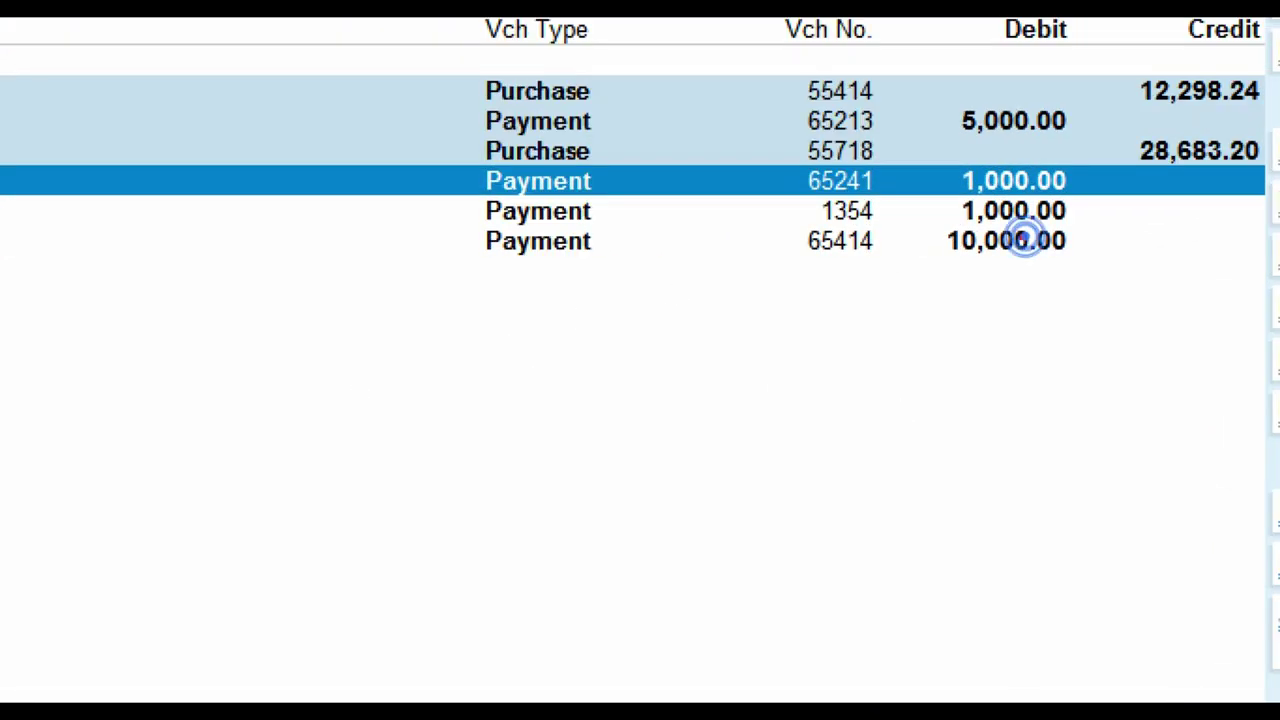
pyautogui.moveTo(791, 194); pyautogui.dragTo(906, 227)
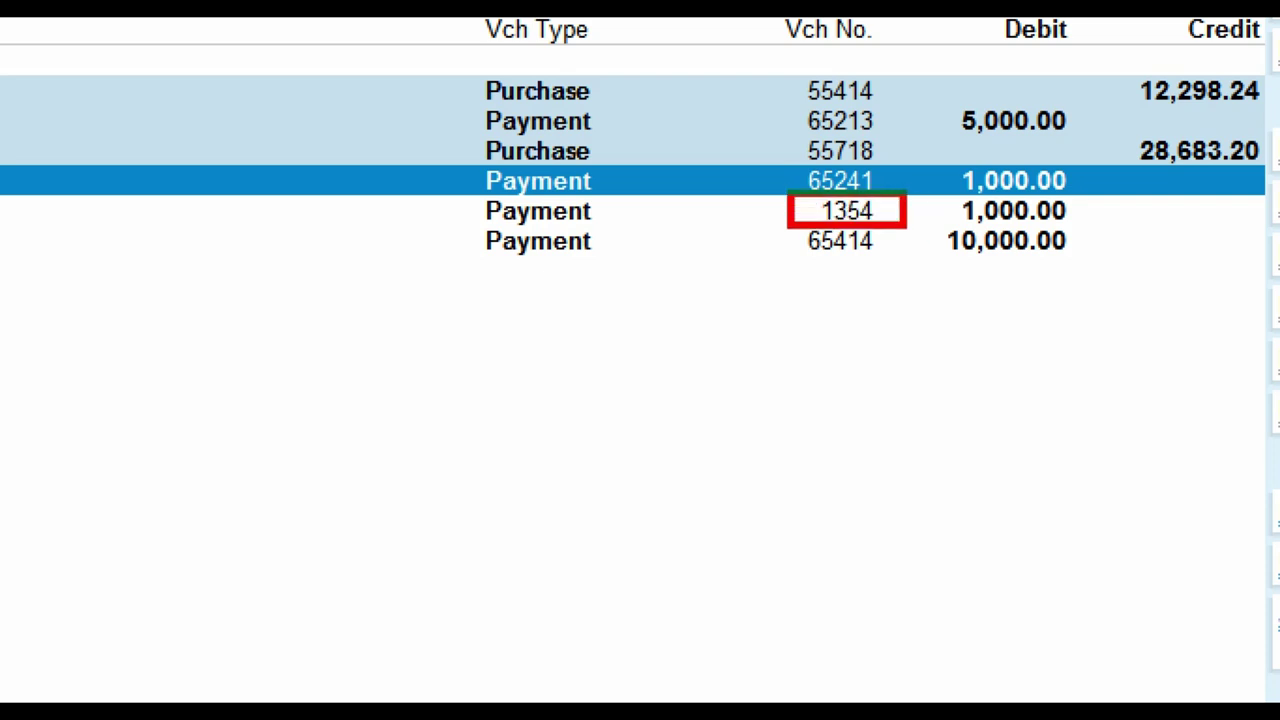
pyautogui.press('Escape')
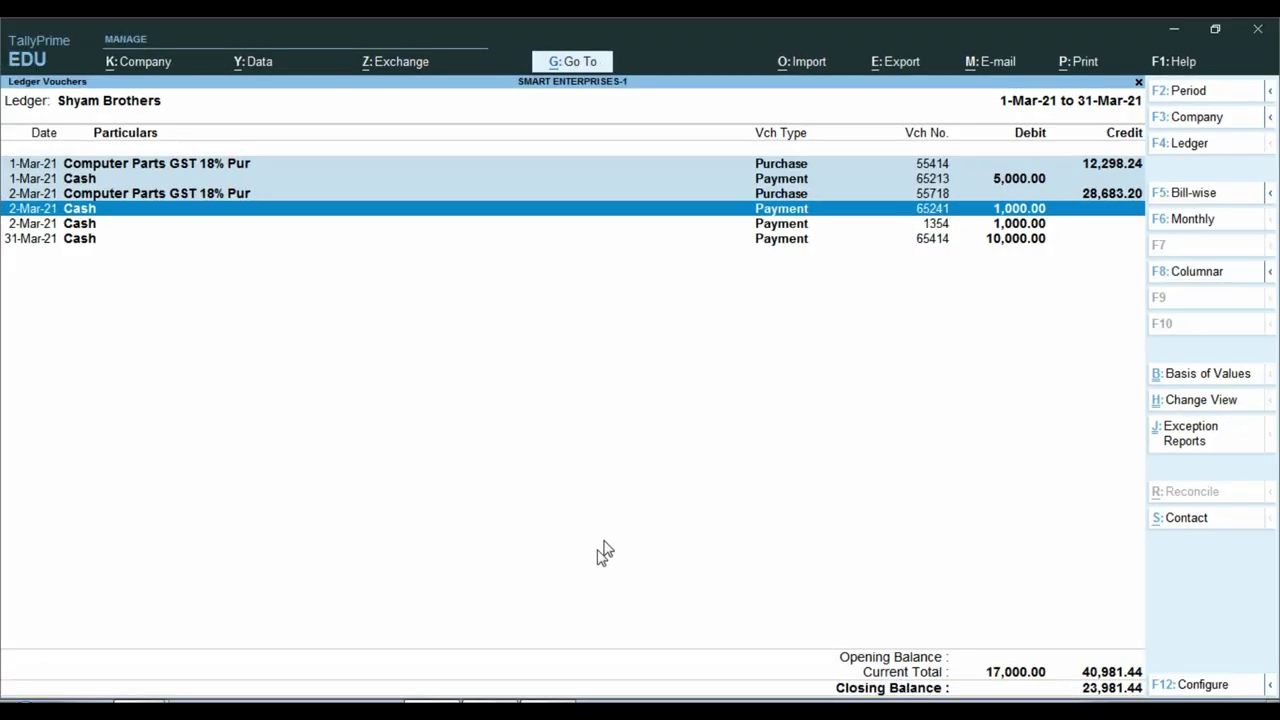
pyautogui.hotkey('alt', 'Tab')
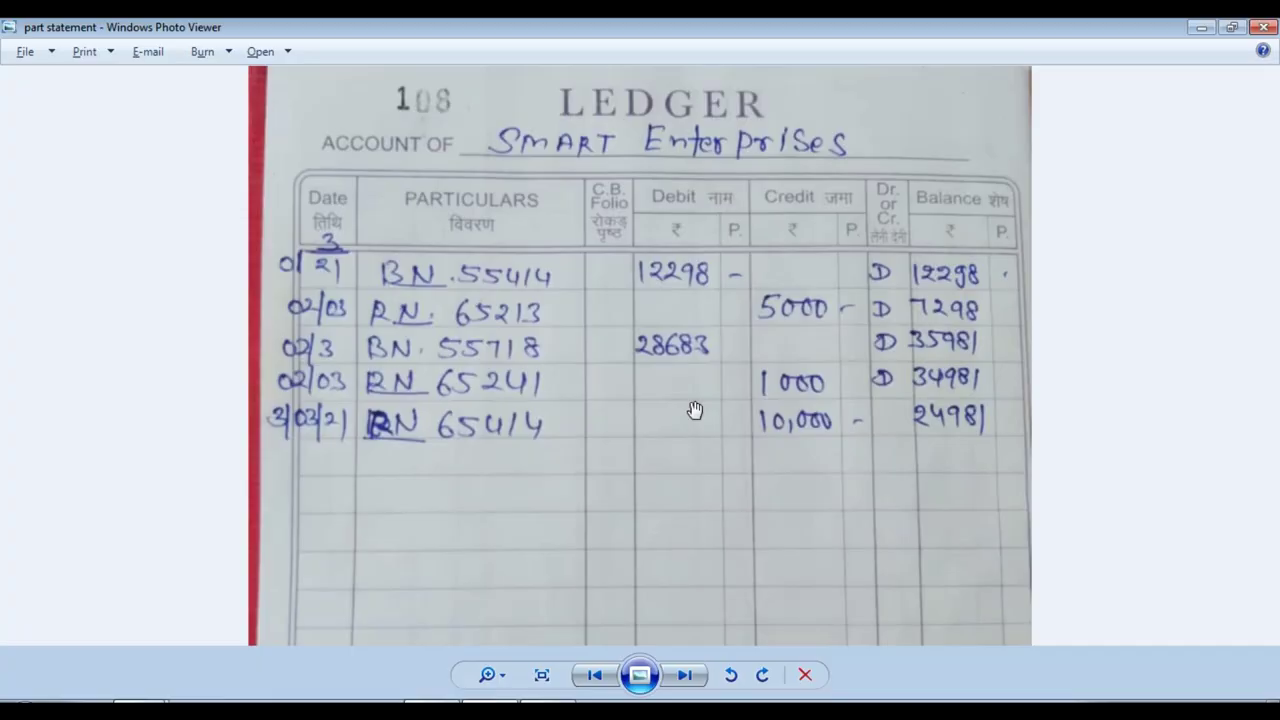
pyautogui.hotkey('ctrl', '1')
pyautogui.click(651, 409)
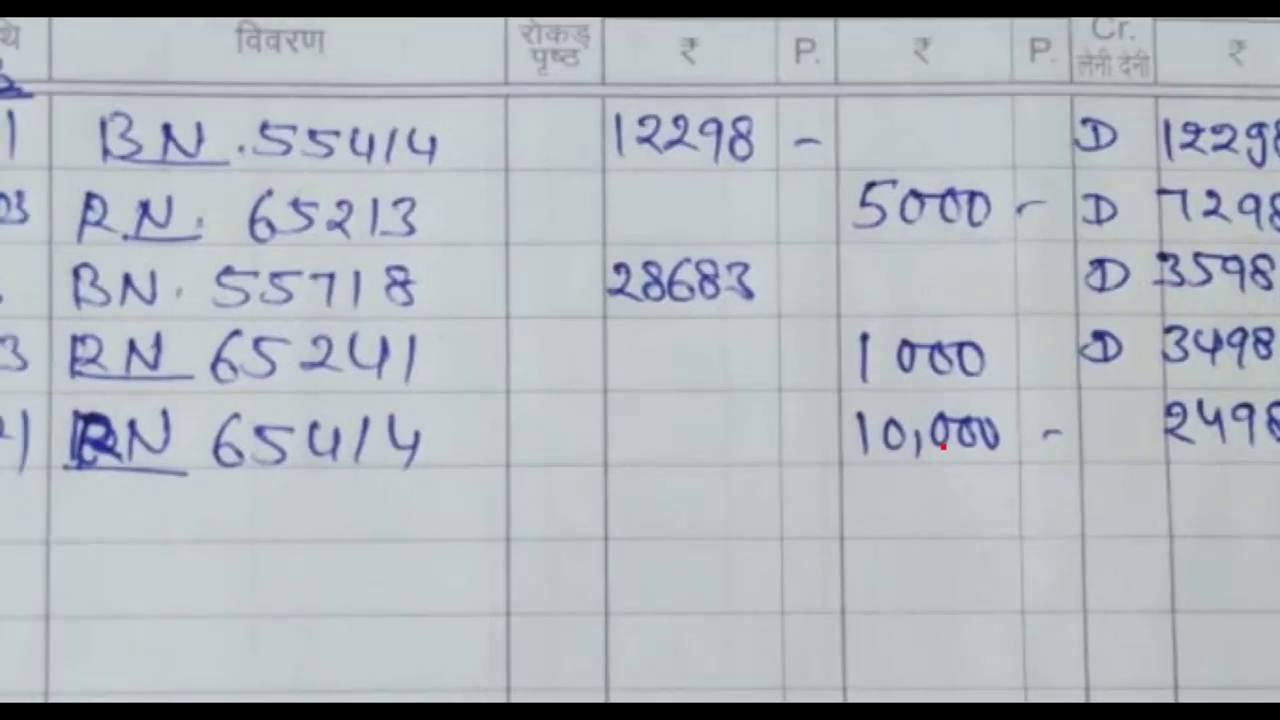
pyautogui.press('Escape')
pyautogui.hotkey('alt', 'Tab')
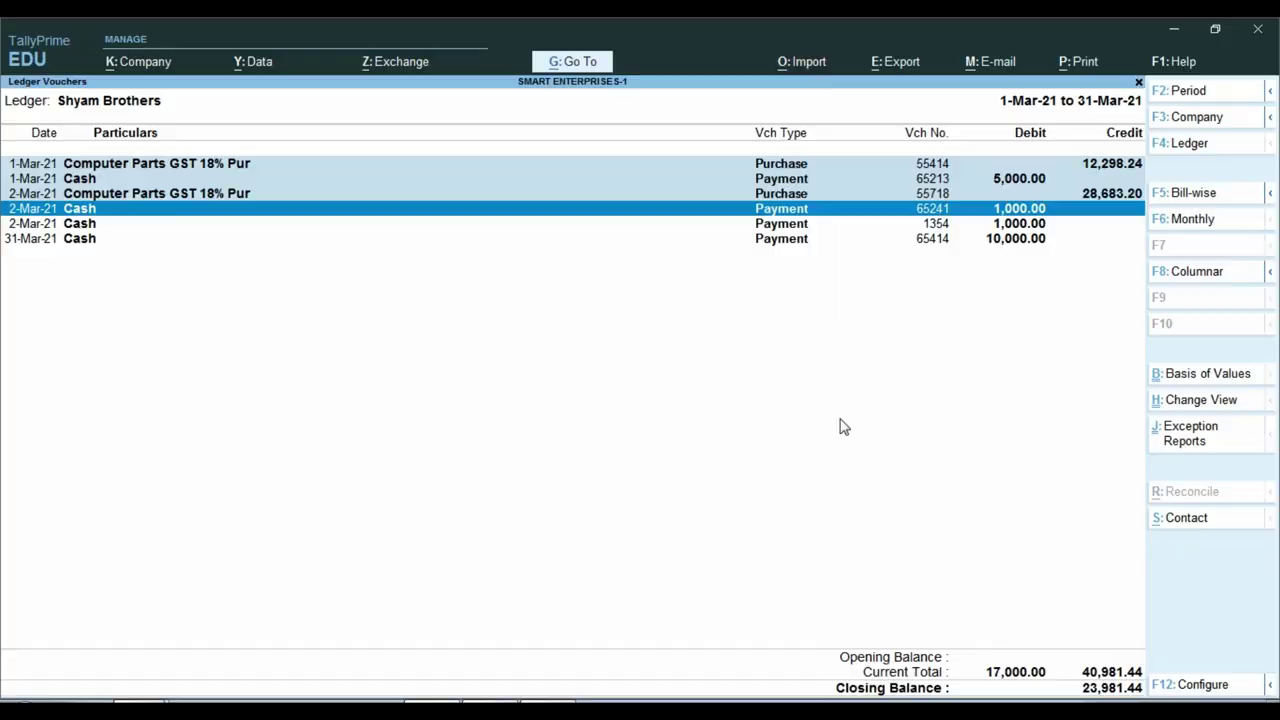
# - Compare the 10,000.00 cash payment's voucher number and amount with the last receipt on the handwritten statement
pyautogui.hotkey('ctrl', '1')
pyautogui.click(1009, 255)
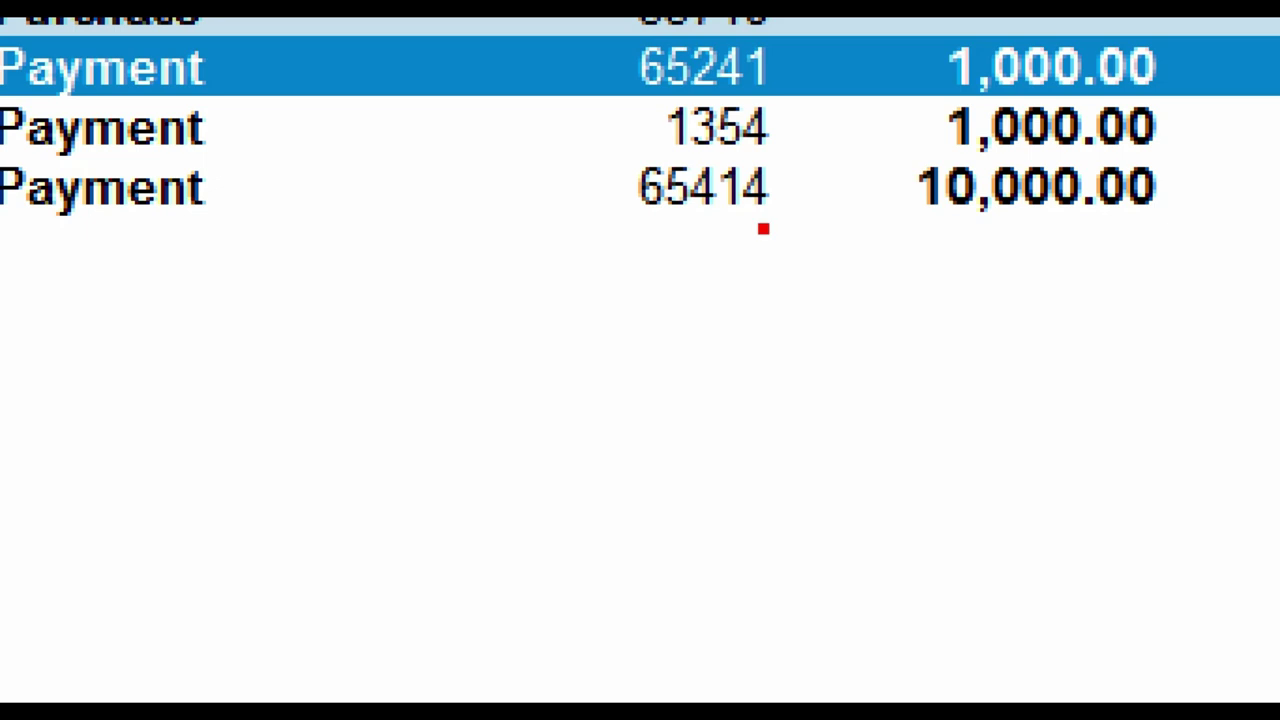
pyautogui.moveTo(780, 194); pyautogui.dragTo(820, 226)
pyautogui.moveTo(633, 196); pyautogui.dragTo(831, 255)
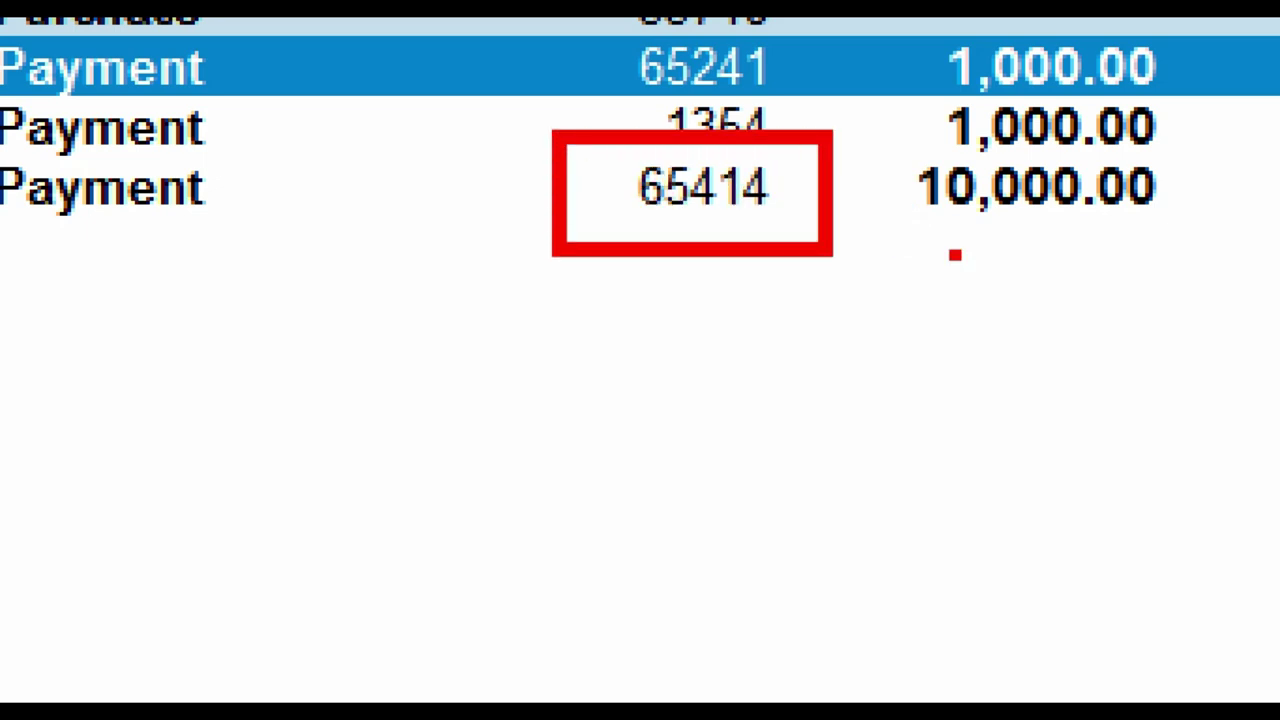
pyautogui.moveTo(868, 155)
pyautogui.mouseDown()
pyautogui.moveTo(963, 189)
pyautogui.moveTo(1242, 237)
pyautogui.mouseUp()
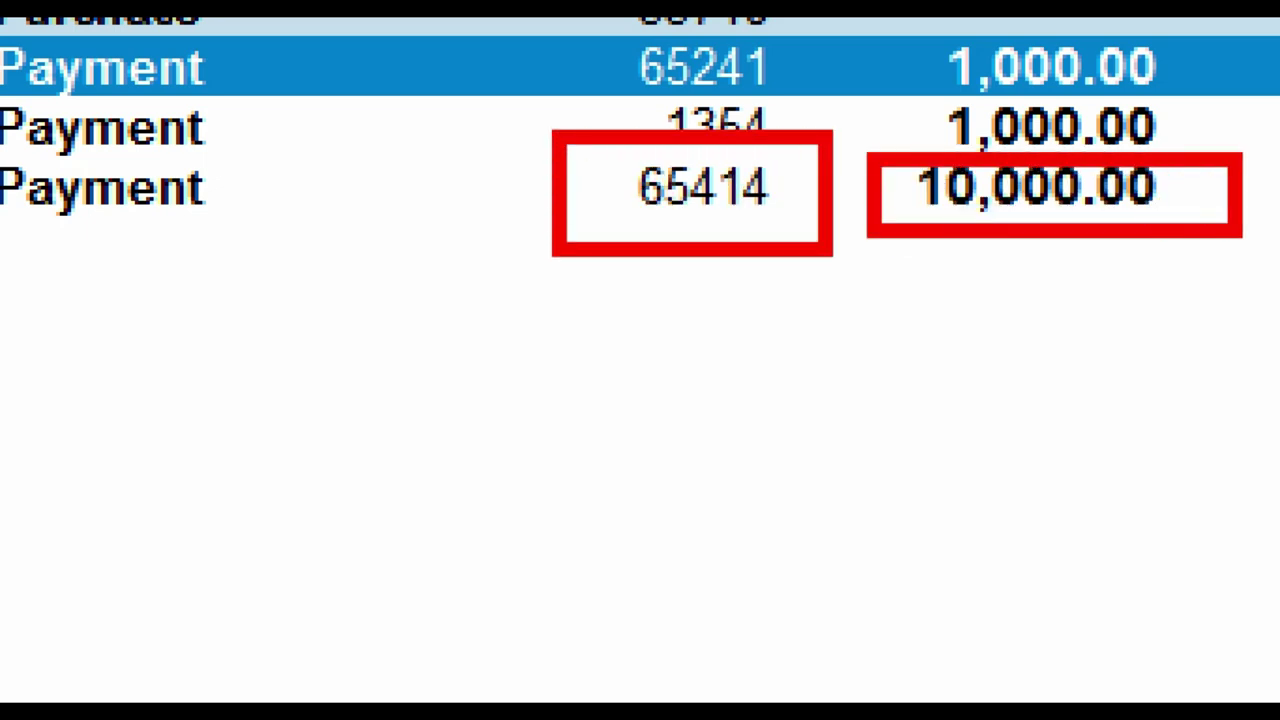
pyautogui.press('Escape')
pyautogui.click(500, 692)
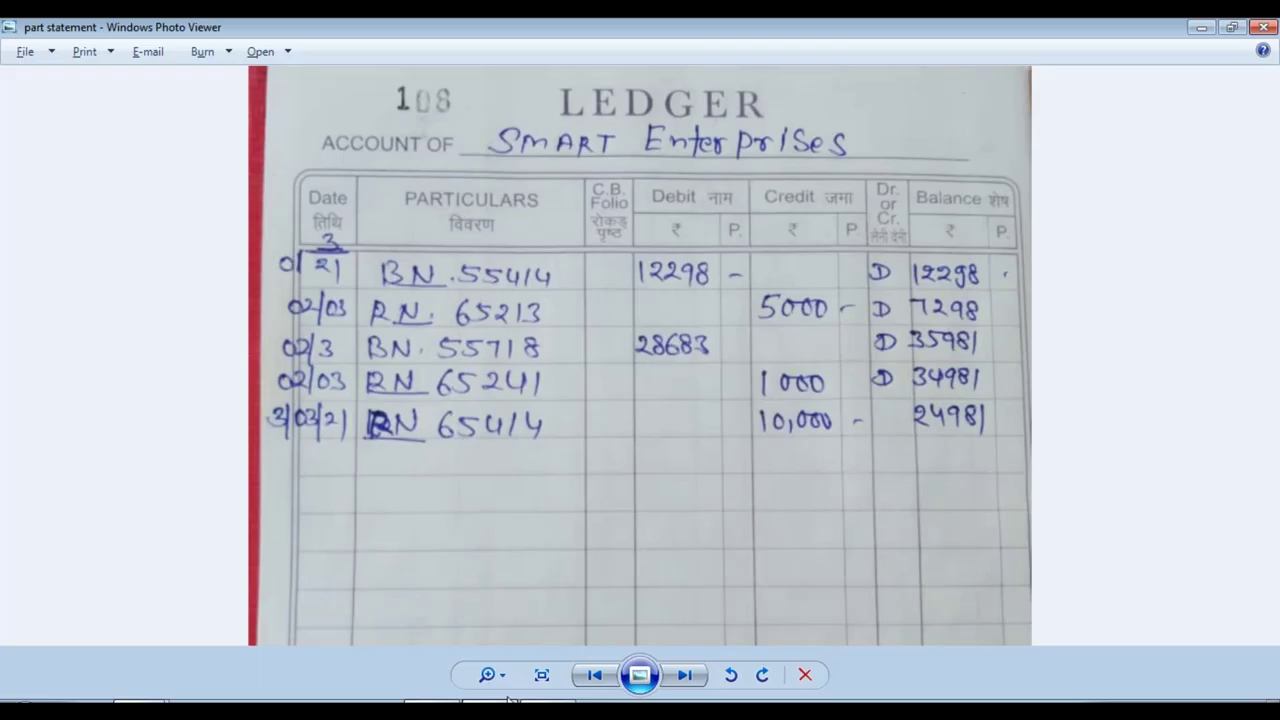
pyautogui.hotkey('ctrl', '1')
pyautogui.click(745, 397)
pyautogui.moveTo(741, 397); pyautogui.dragTo(975, 435)
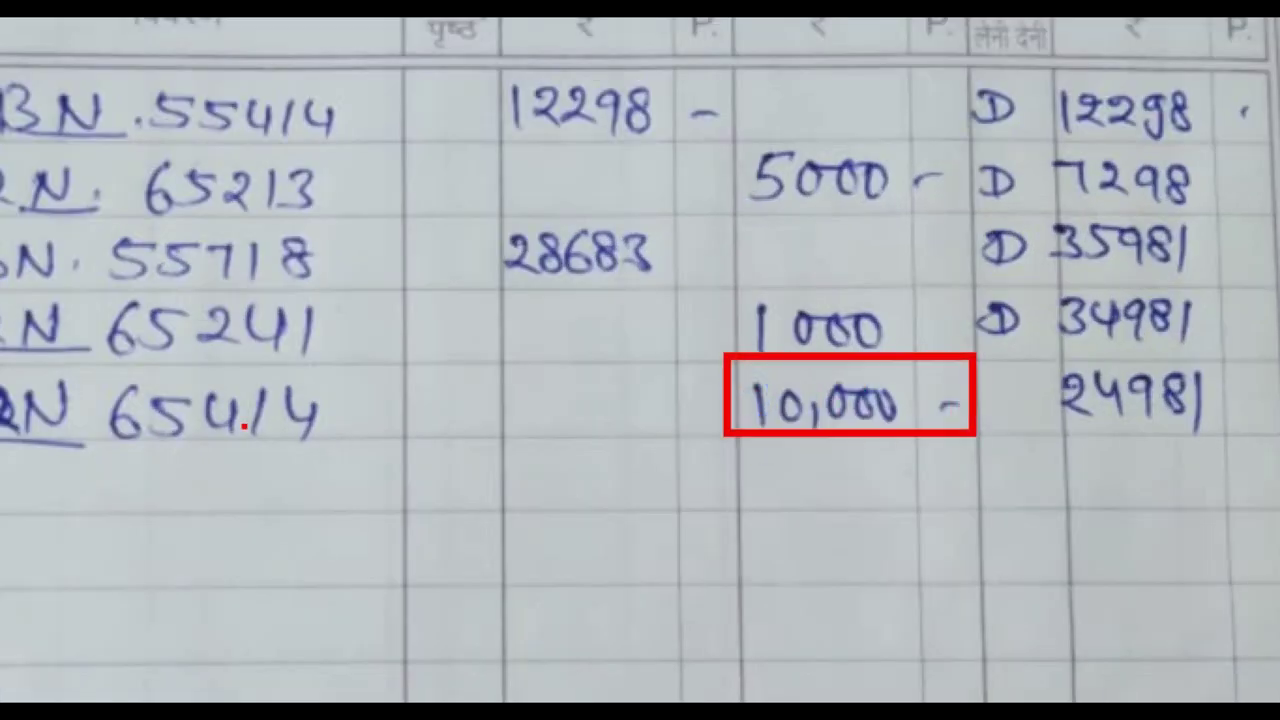
pyautogui.moveTo(79, 363); pyautogui.dragTo(410, 455)
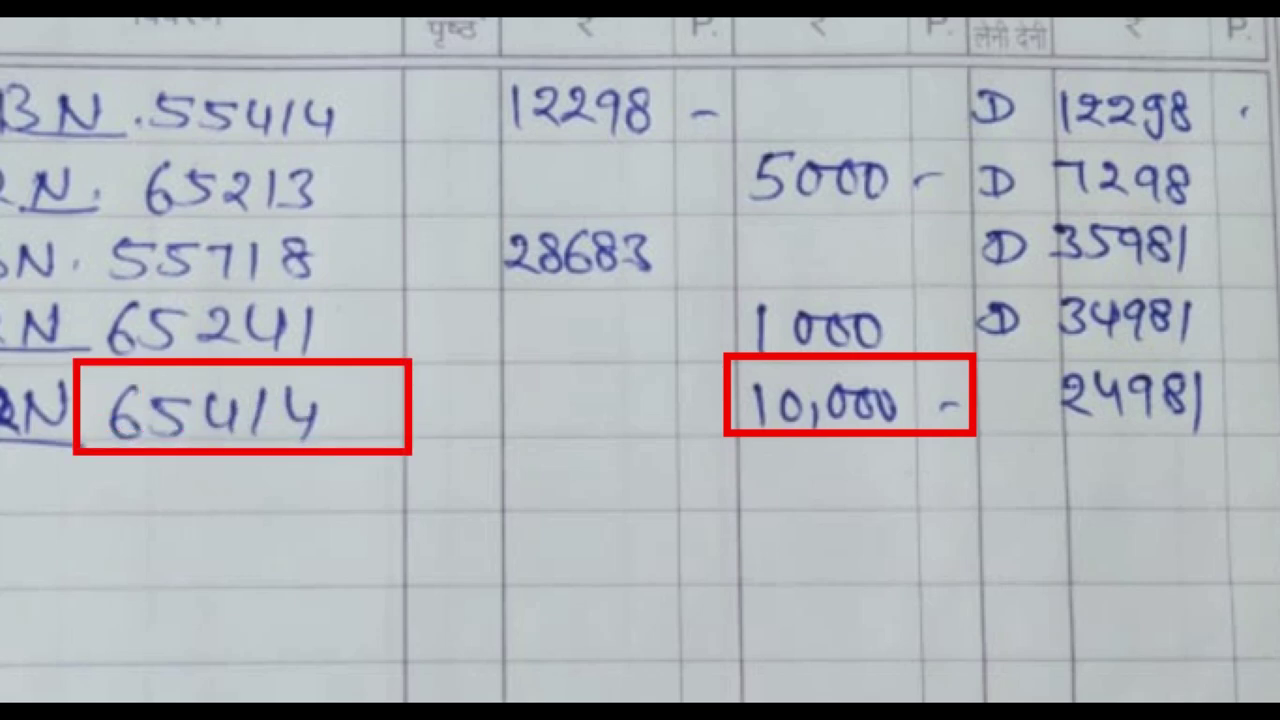
pyautogui.press('Escape')
# - Mark the 10,000.00 cash payment row in TallyPrime as matched and go to the unmarked second 1,000.00 payment
pyautogui.hotkey('alt', 'Tab')
pyautogui.press('Down')
pyautogui.press('Down')
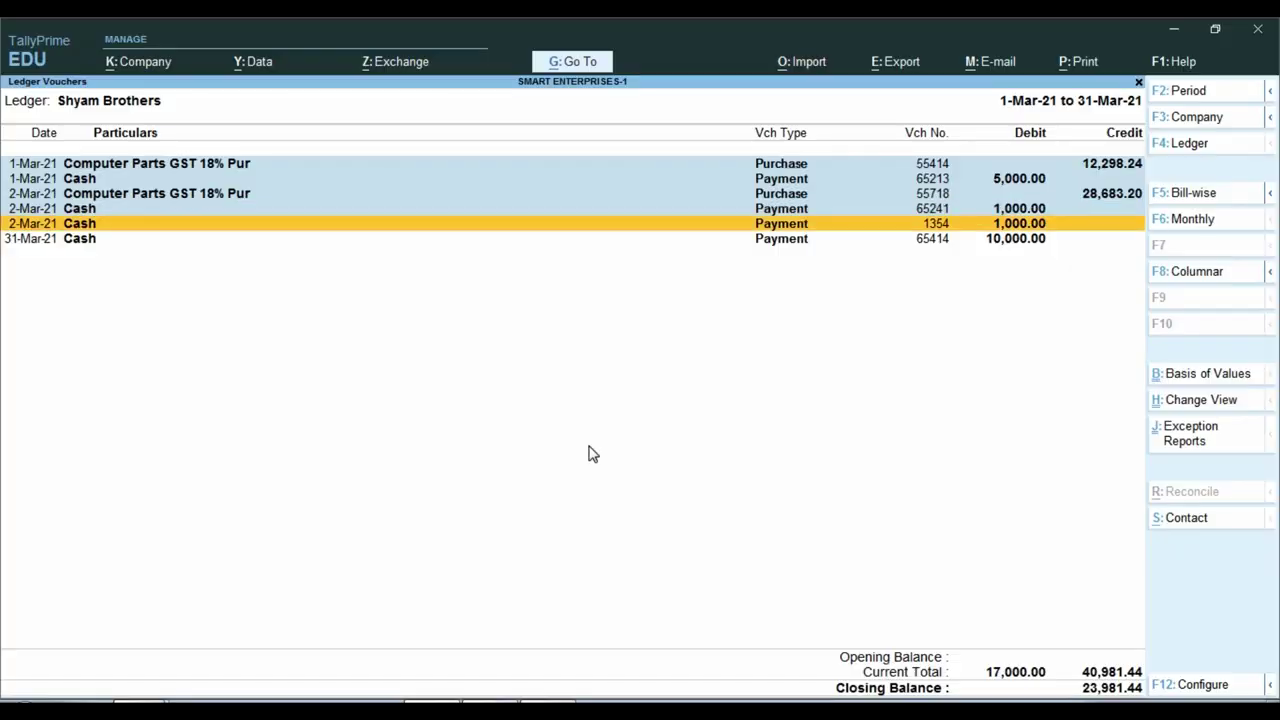
pyautogui.press('Up')
pyautogui.press('Up')
pyautogui.press('Up')
pyautogui.press('Up')
pyautogui.press('Down')
pyautogui.press('Down')
pyautogui.press('Down')
pyautogui.press('Down')
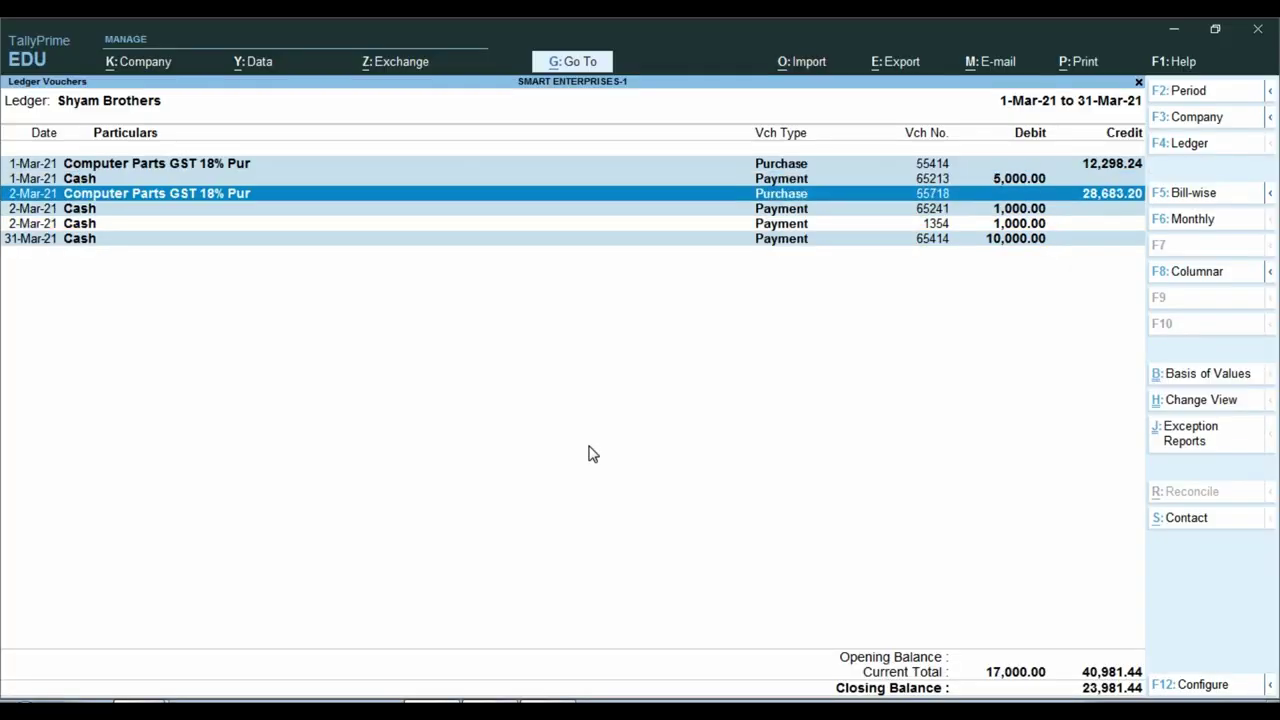
pyautogui.press('Up')
pyautogui.press('Up')
pyautogui.press('Down')
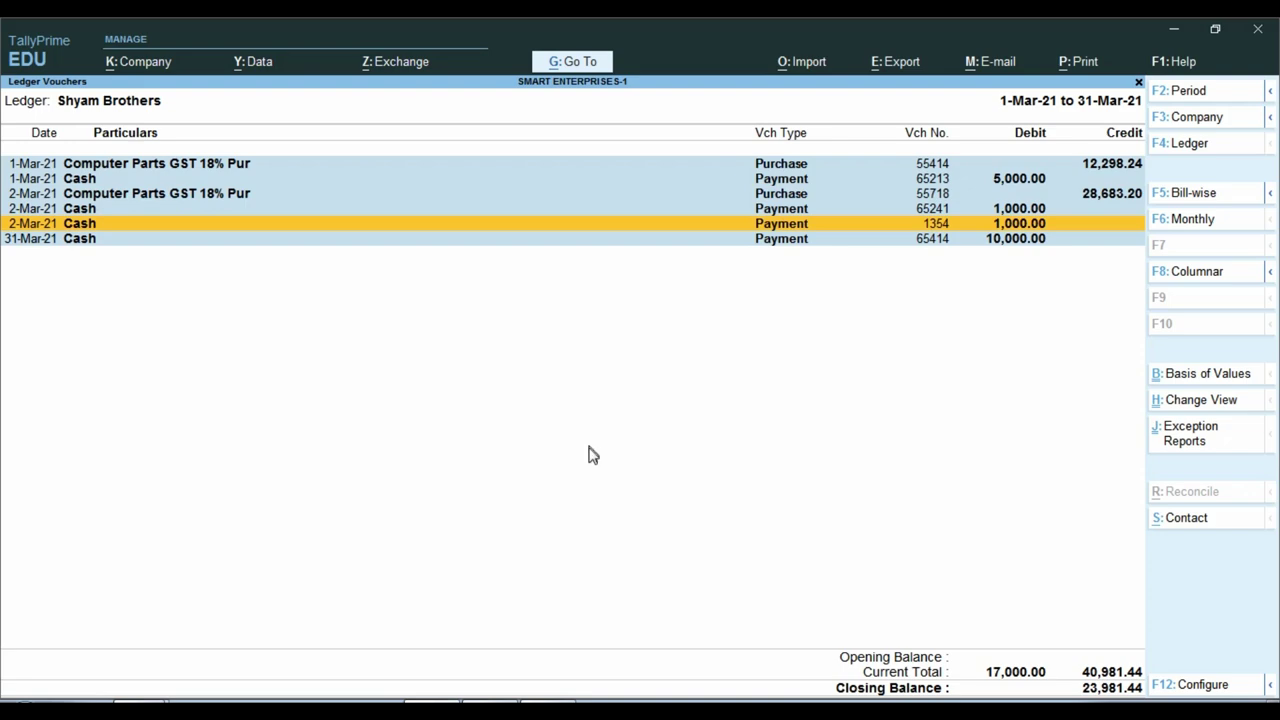
# - Recheck the unmarked second 1,000.00 payment against the handwritten statement and compare its voucher number with the other ledger entries
pyautogui.hotkey('alt', 'Tab')
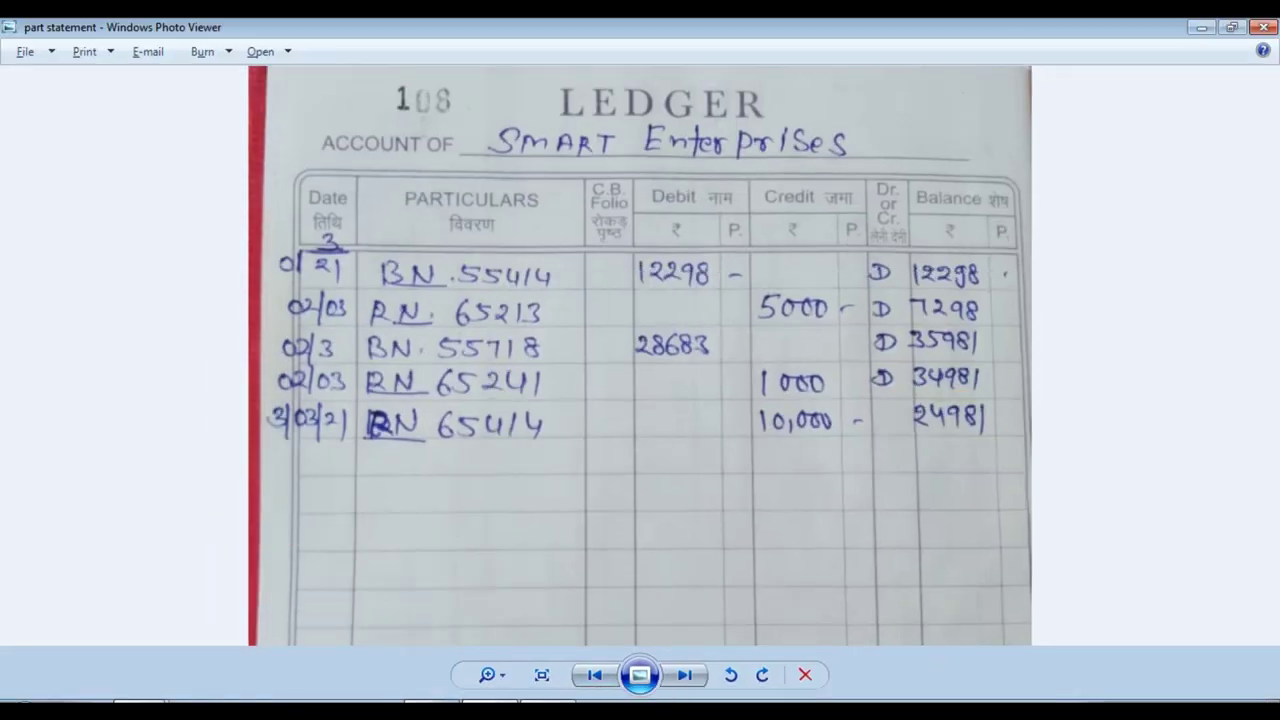
pyautogui.hotkey('alt', 'Tab')
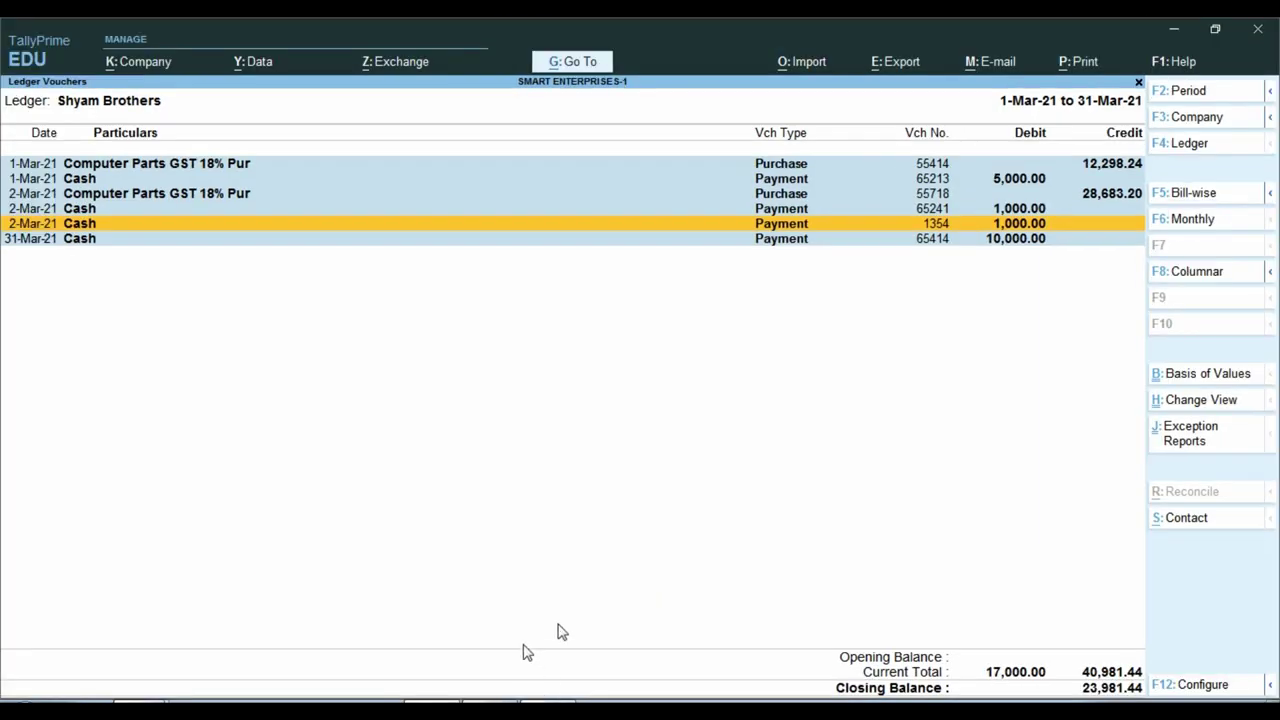
pyautogui.click(500, 674)
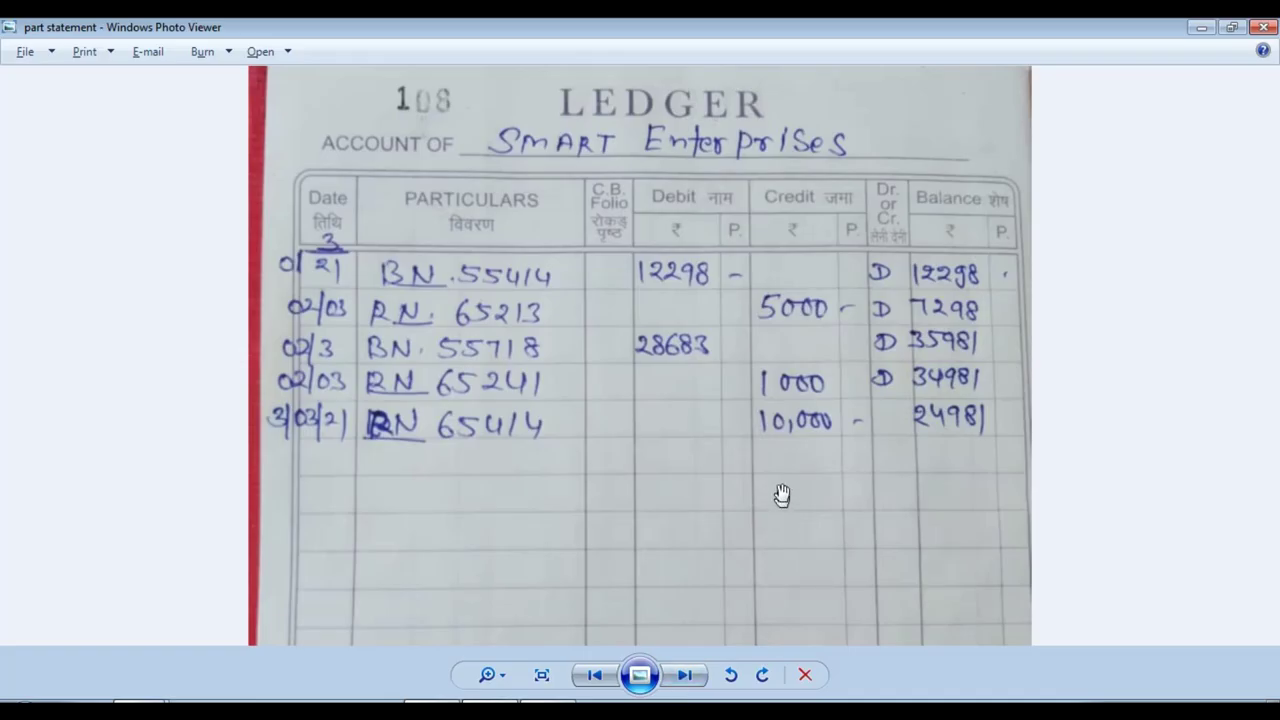
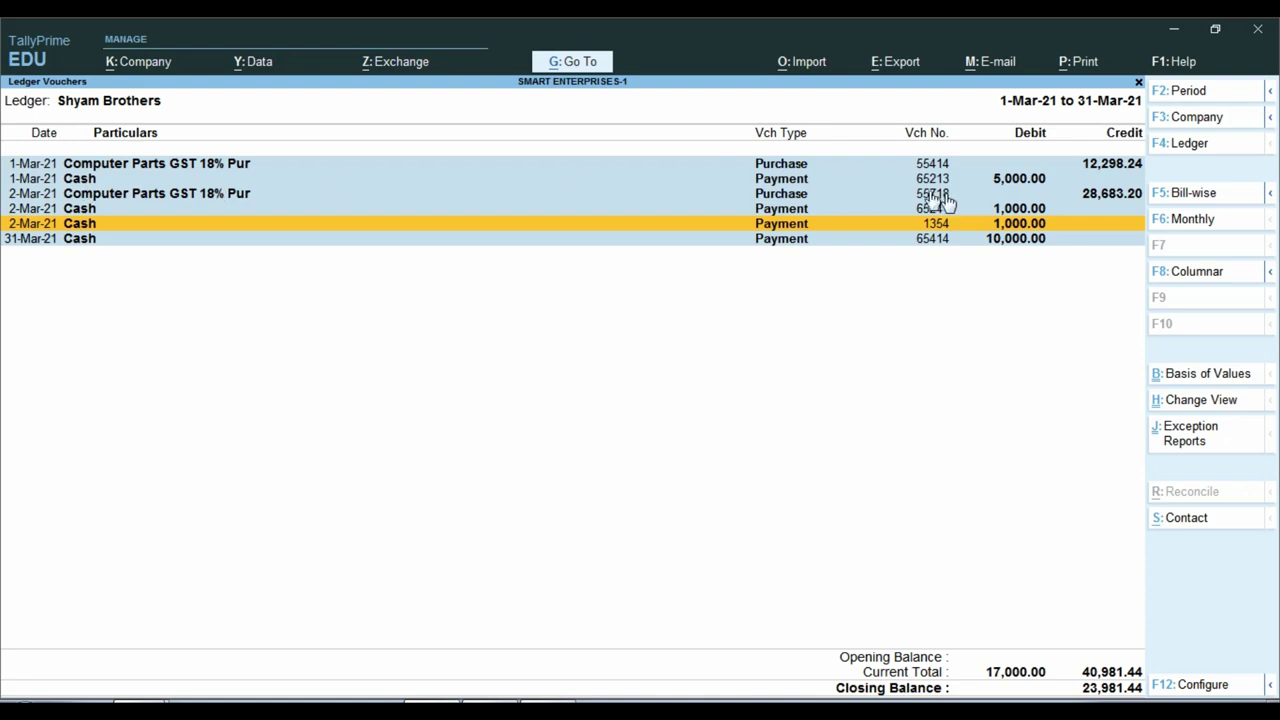
pyautogui.press('ctrl')
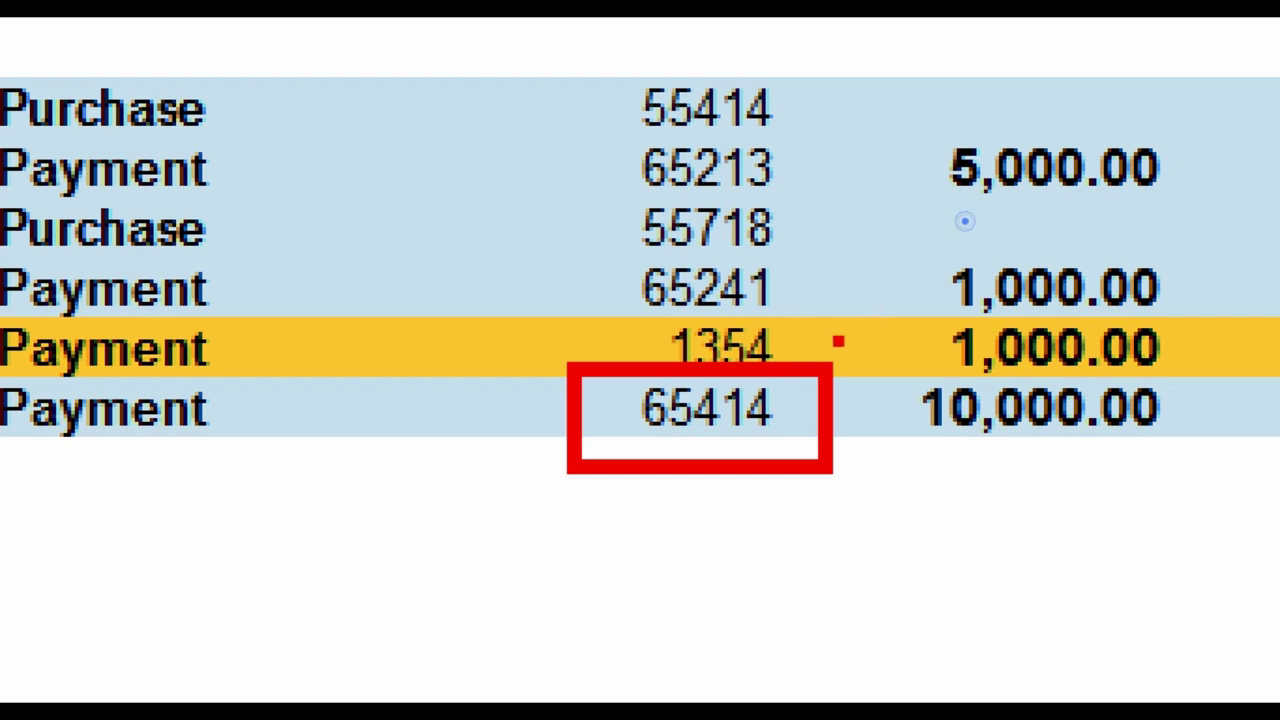
pyautogui.moveTo(835, 340); pyautogui.dragTo(891, 325)
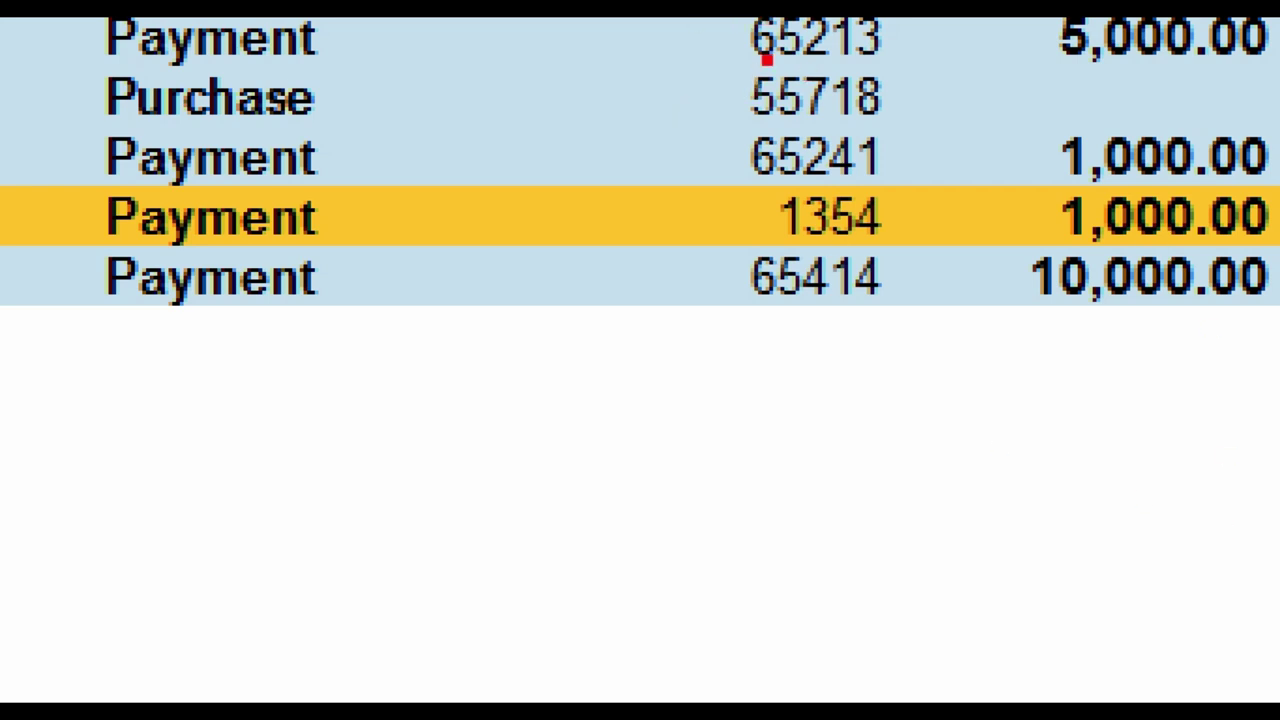
pyautogui.click(908, 173)
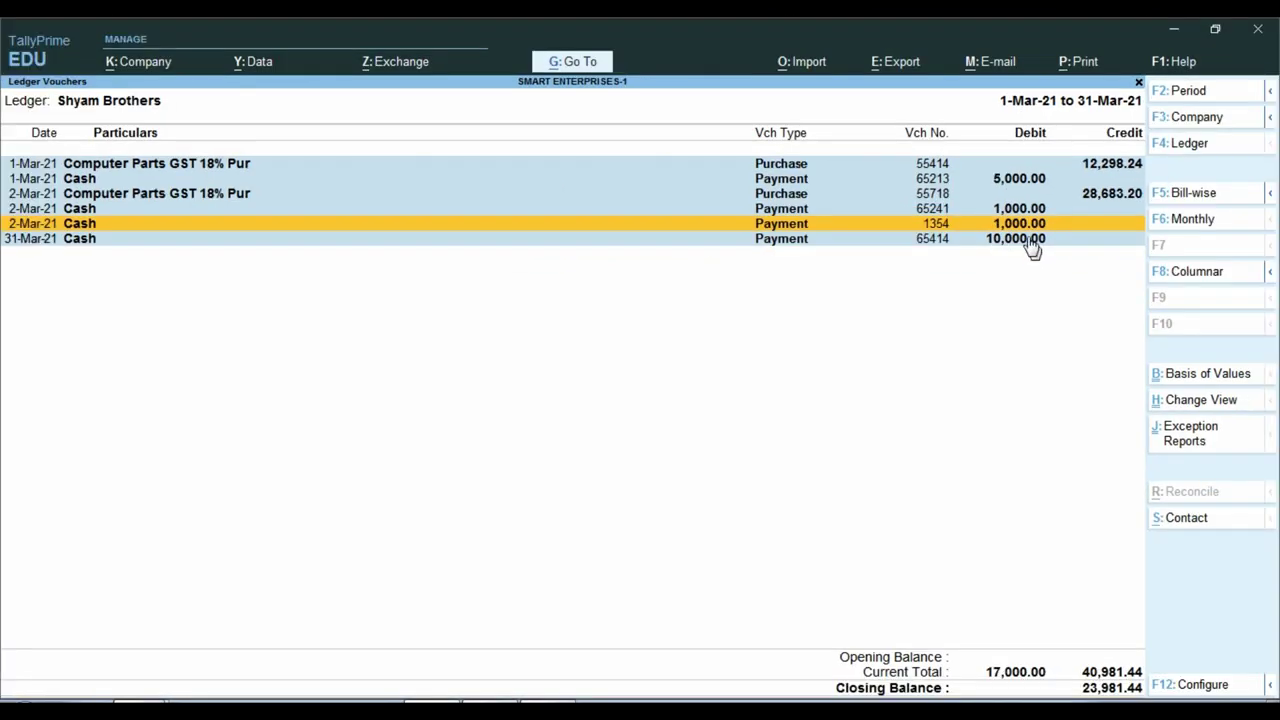
# - Open the unmatched 1,000.00 payment voucher and change its debited ledger to SHYAM TRADING COMPANY
pyautogui.press('ctrl')
pyautogui.press('Return')
pyautogui.press('Return')
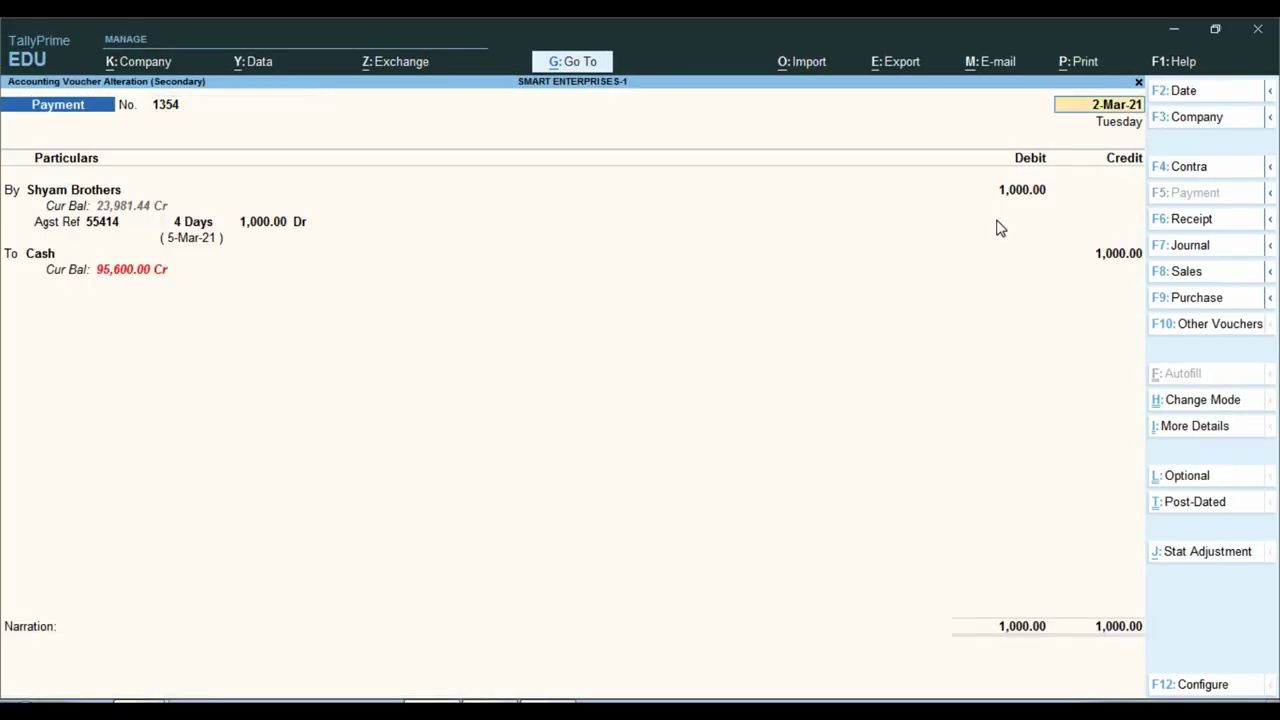
pyautogui.press('Return')
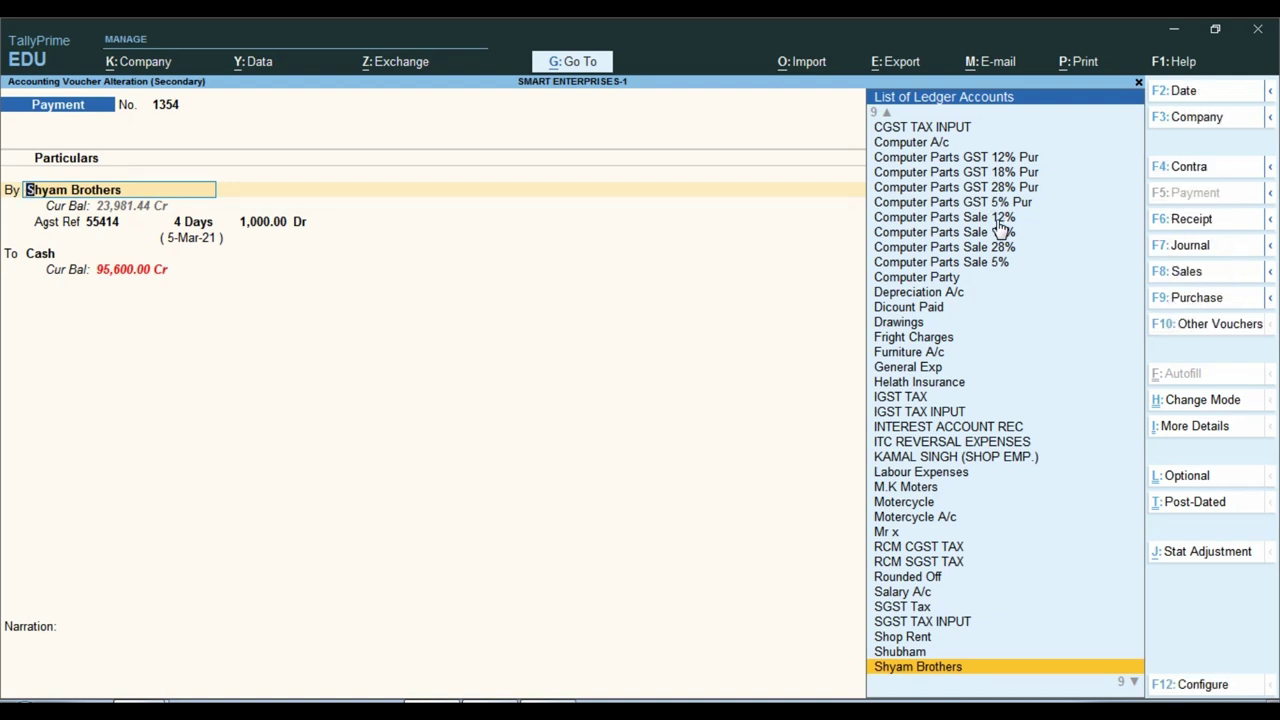
pyautogui.write('Shyam')
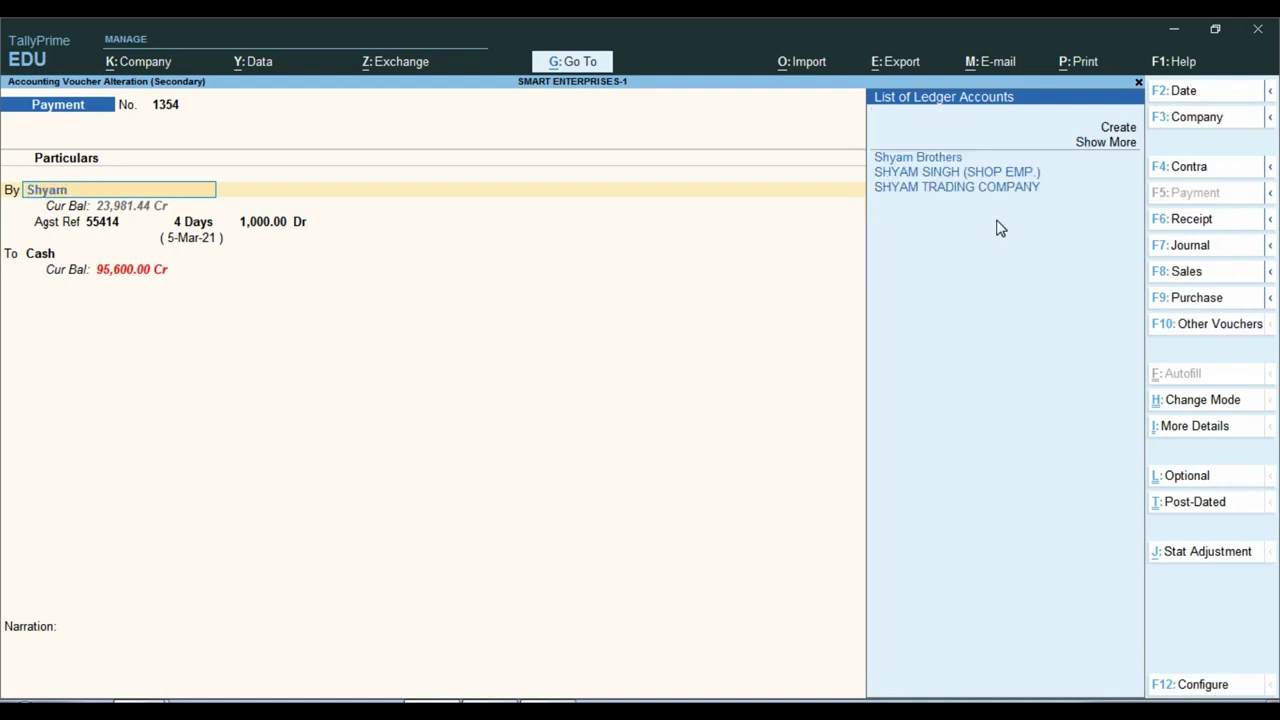
pyautogui.press('Down')
pyautogui.press('Down')
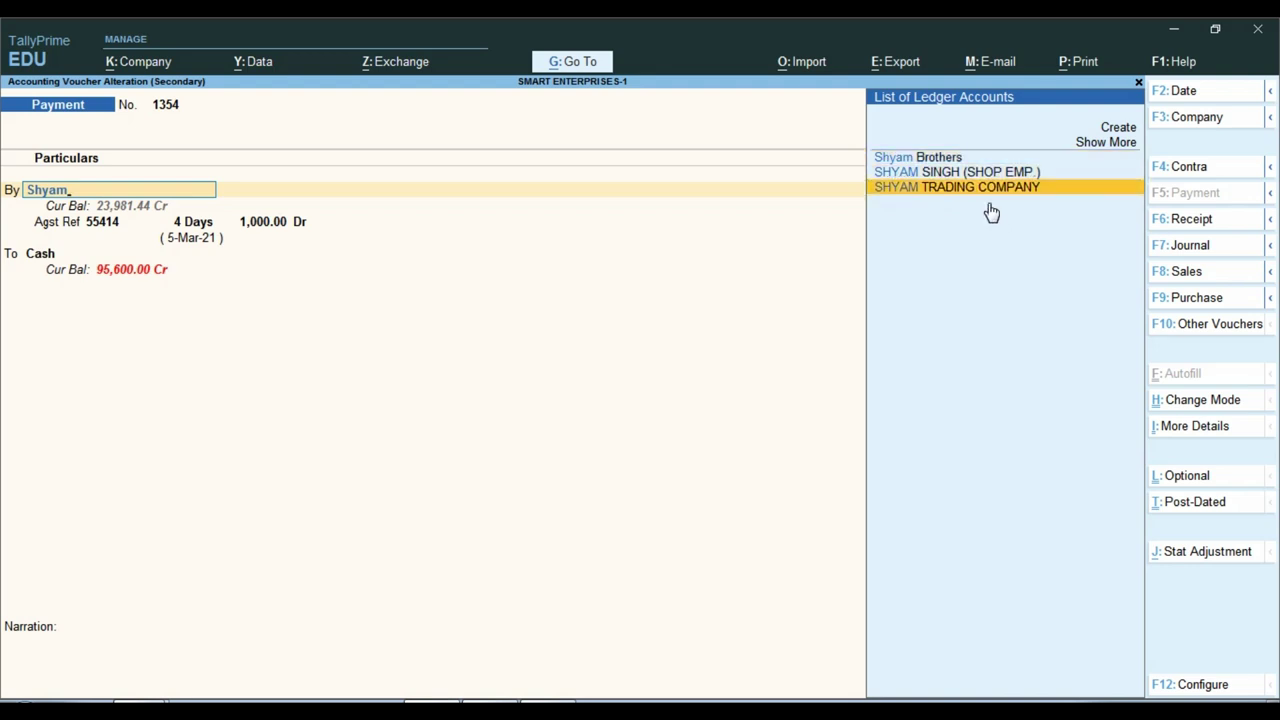
pyautogui.press('Up')
pyautogui.press('Up')
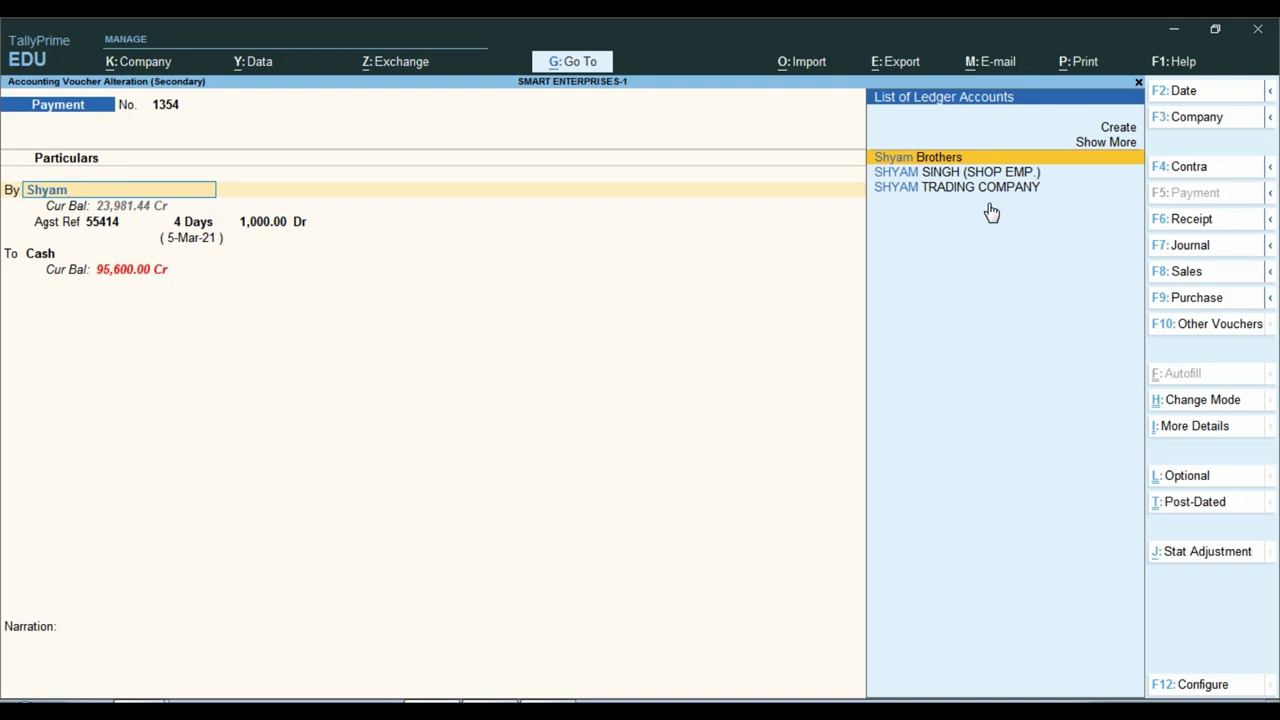
pyautogui.press('Down')
pyautogui.press('Down')
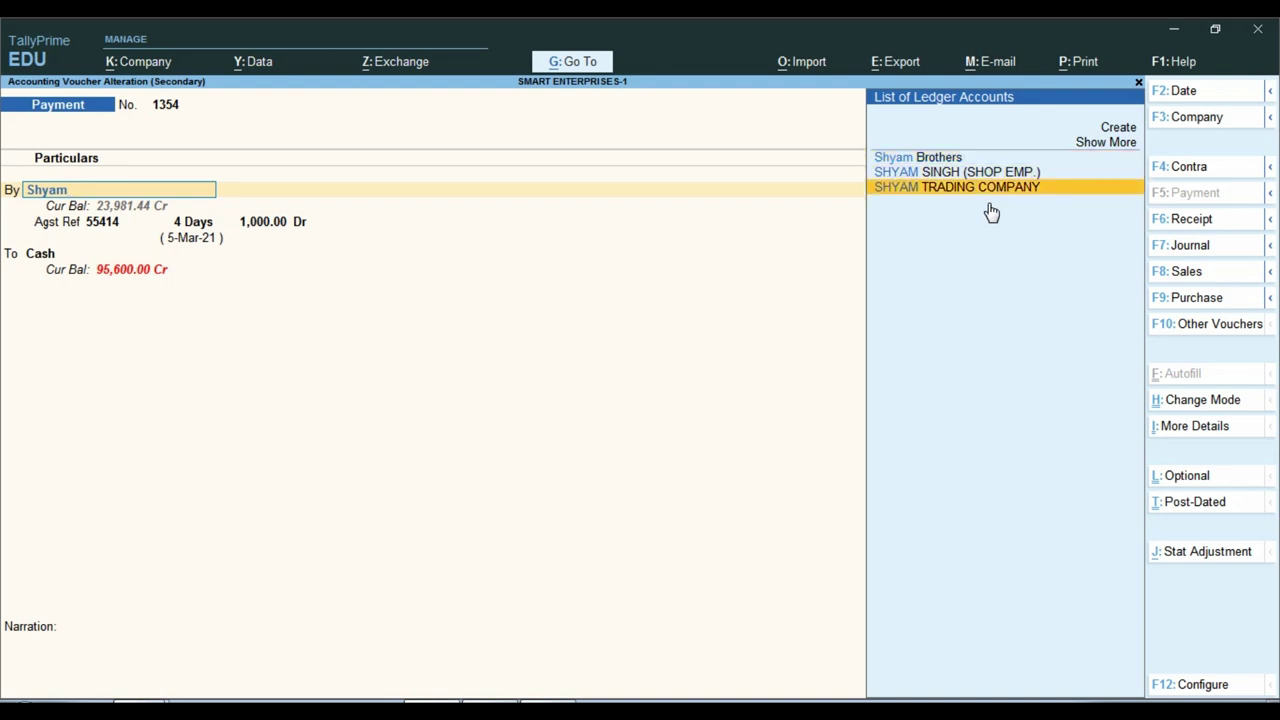
pyautogui.press('Return')
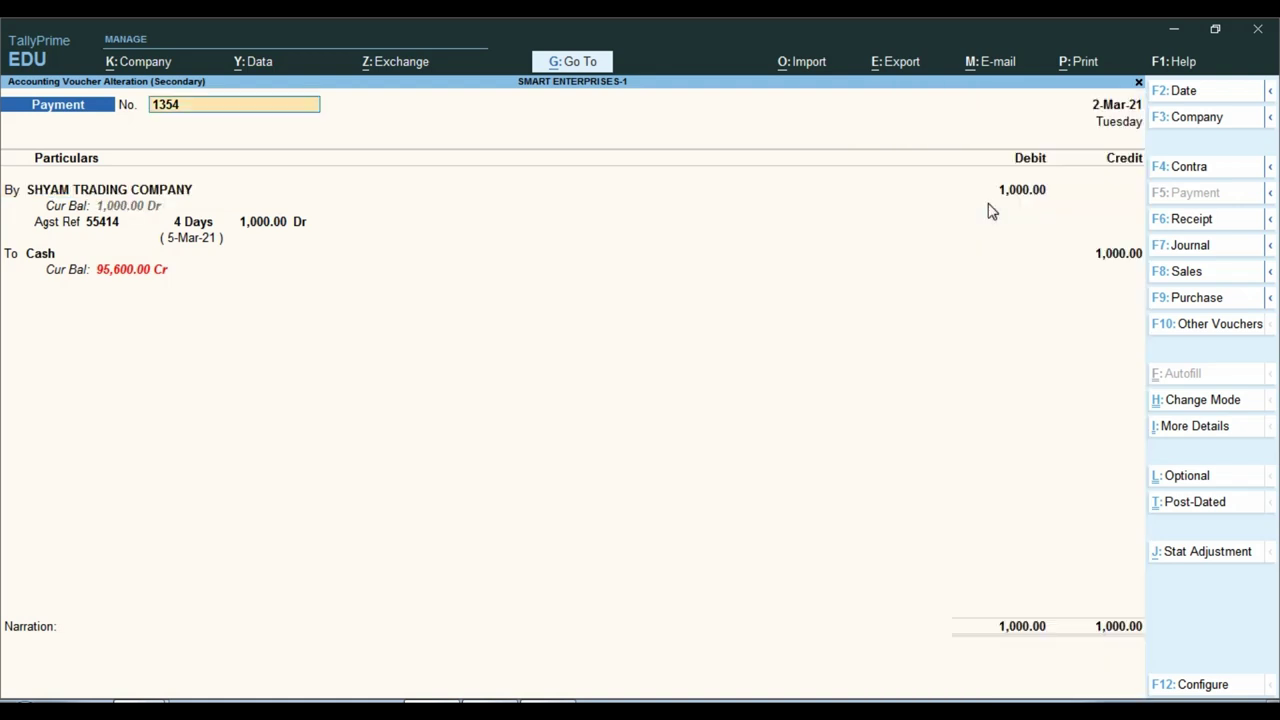
# - Keep the voucher's remaining details and its Agst Ref adjustment, and save the altered payment
pyautogui.press('Return')
pyautogui.press('Return')
pyautogui.press('Return')
pyautogui.press('Return')
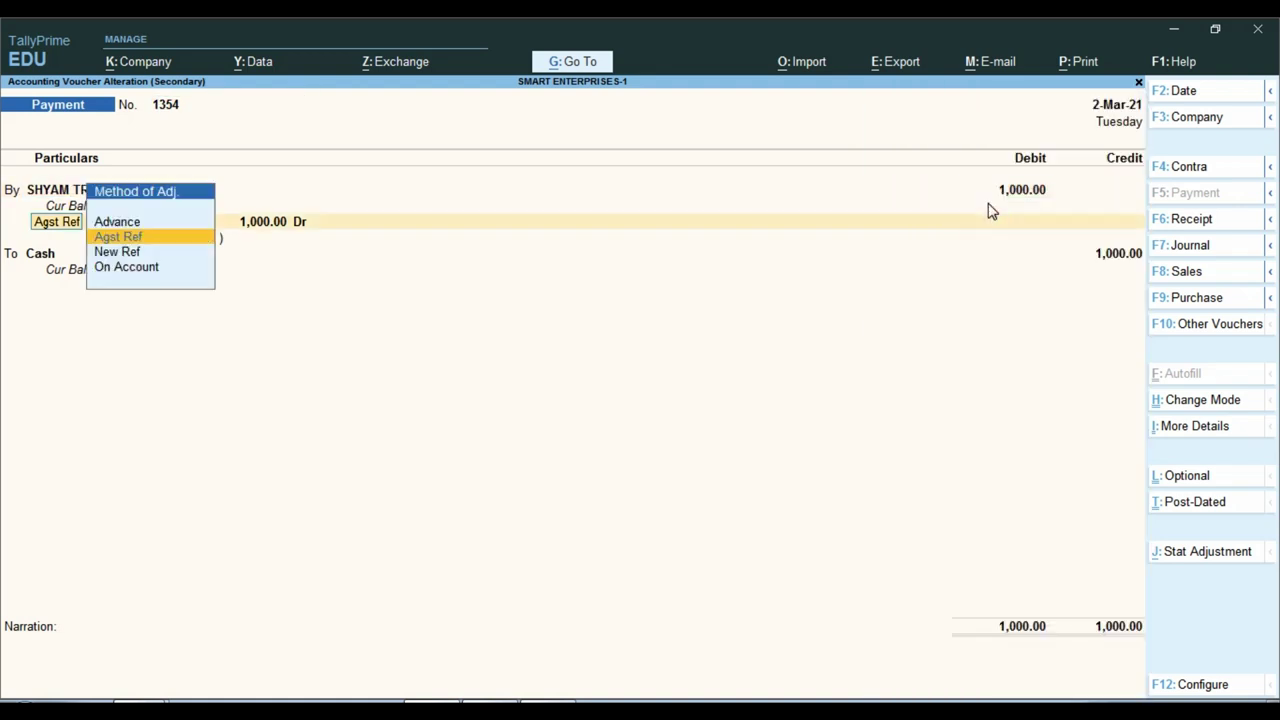
pyautogui.hotkey('ctrl', 'a')
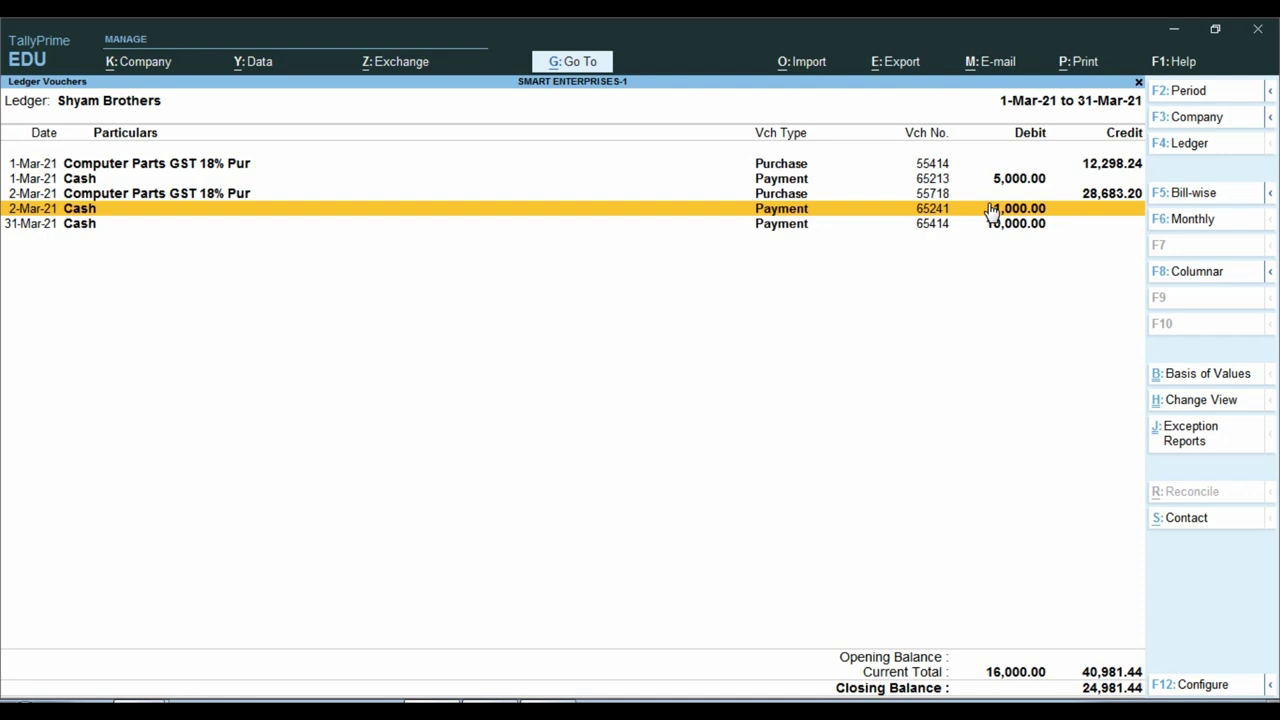
# - Compare the ledger's closing balance with the final balance on the handwritten statement, then return to TallyPrime
pyautogui.press('ctrl')
pyautogui.press('ctrl')
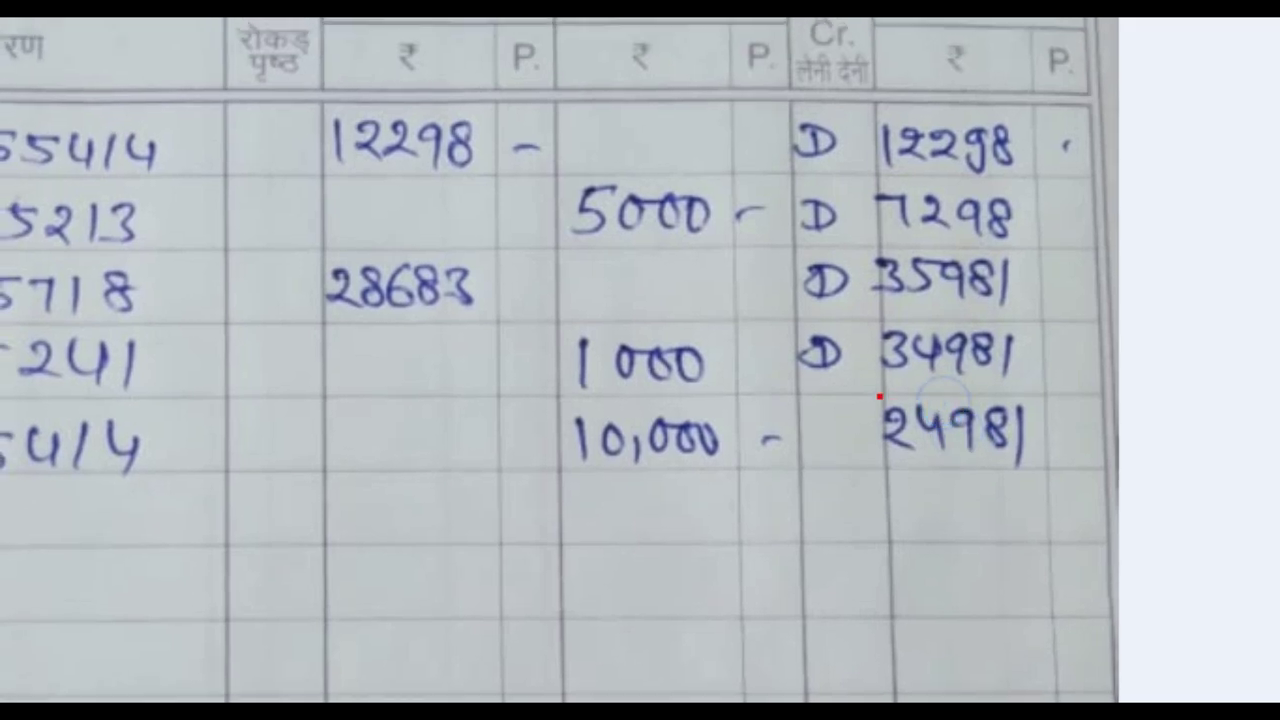
pyautogui.moveTo(832, 386); pyautogui.dragTo(1072, 474)
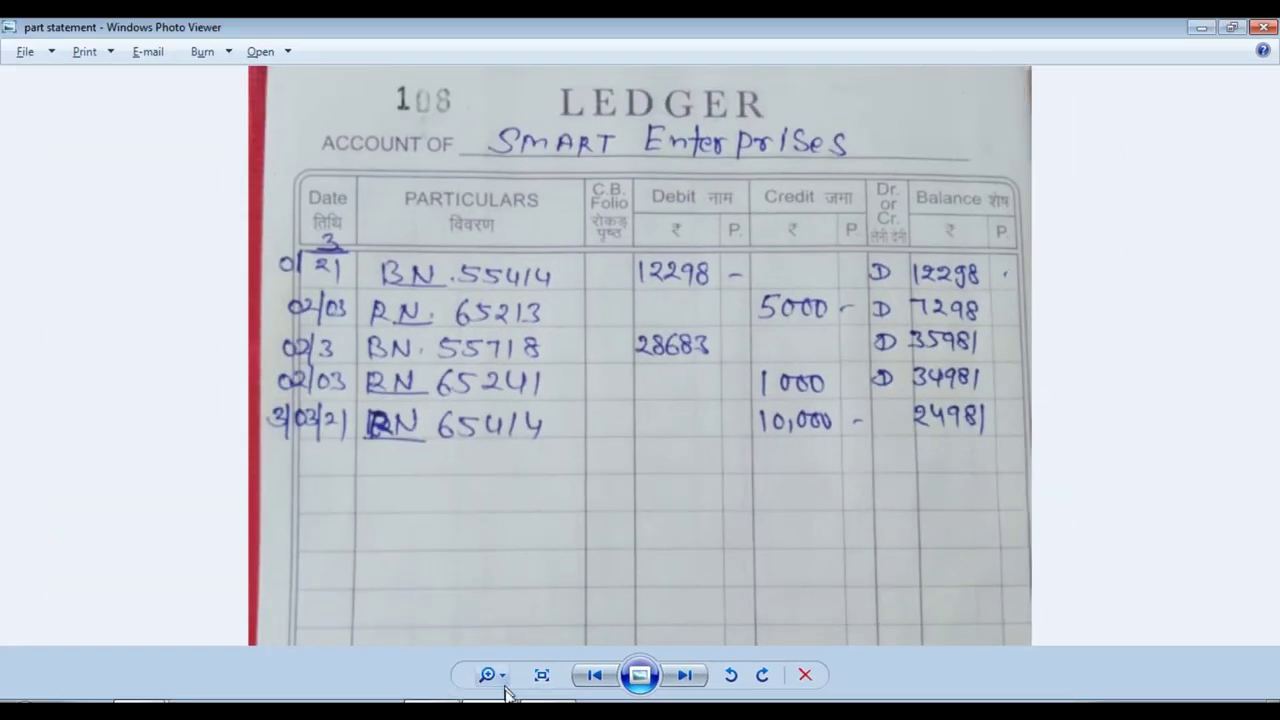
pyautogui.click(447, 701)
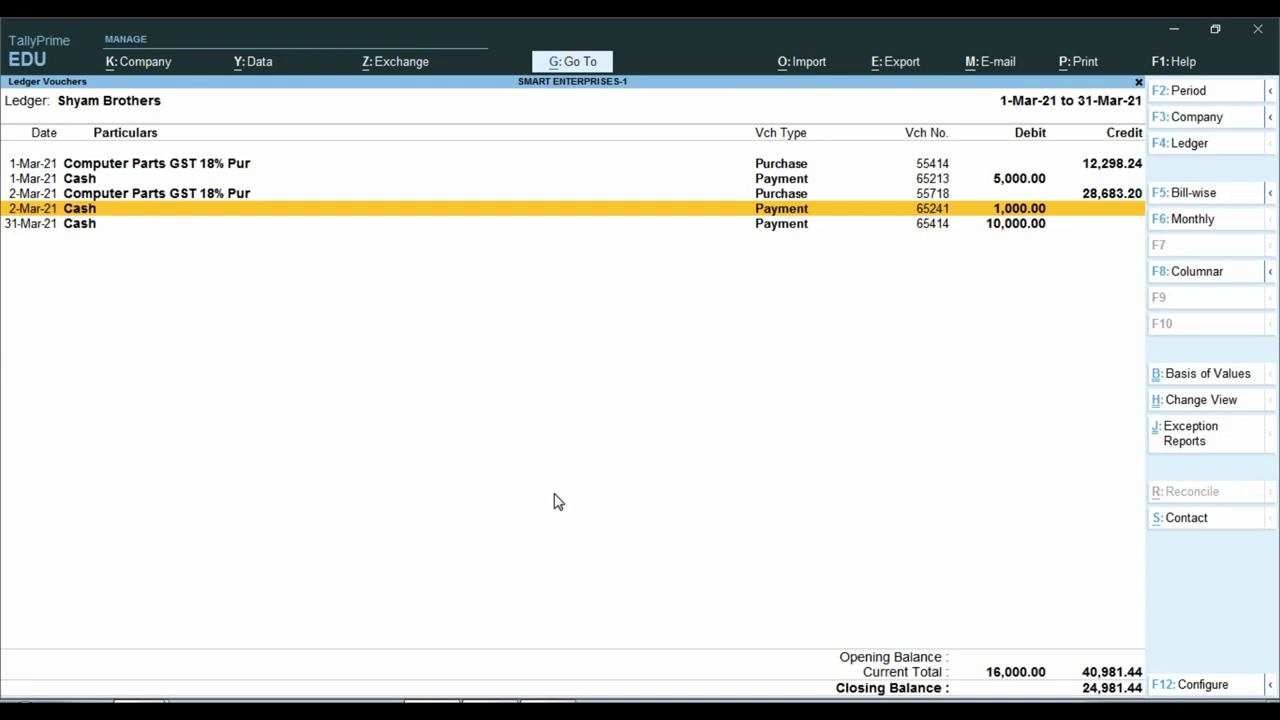